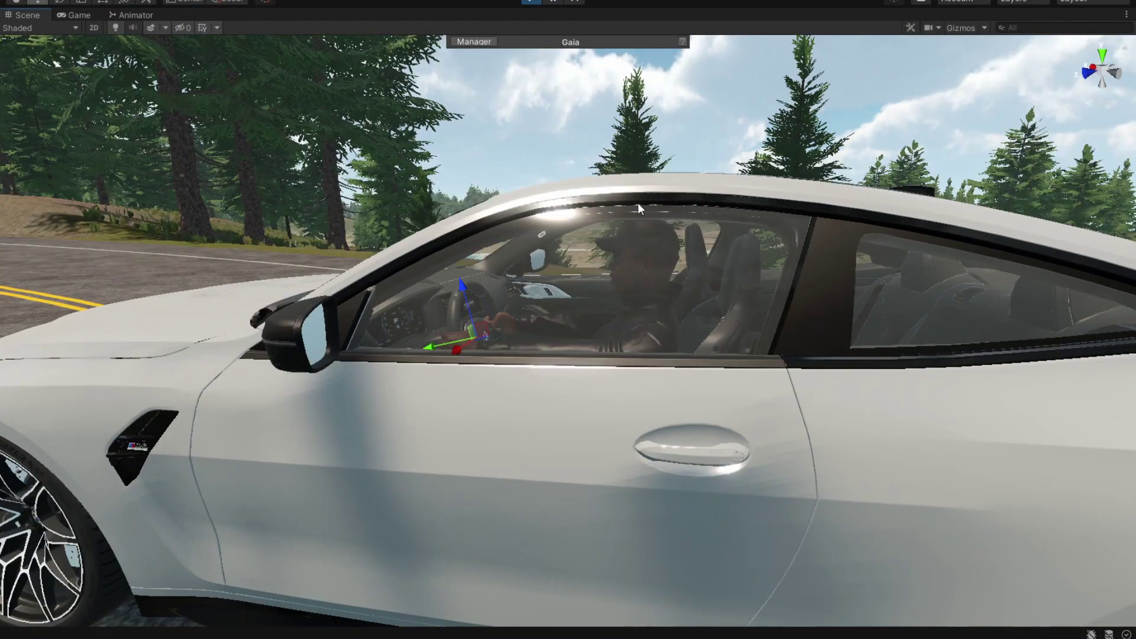
Step: Examine the driver through the side window in the Scene view, then test right steering from the cockpit camera in the Game view
left_click_drag(660, 336, 617, 203, "alt")
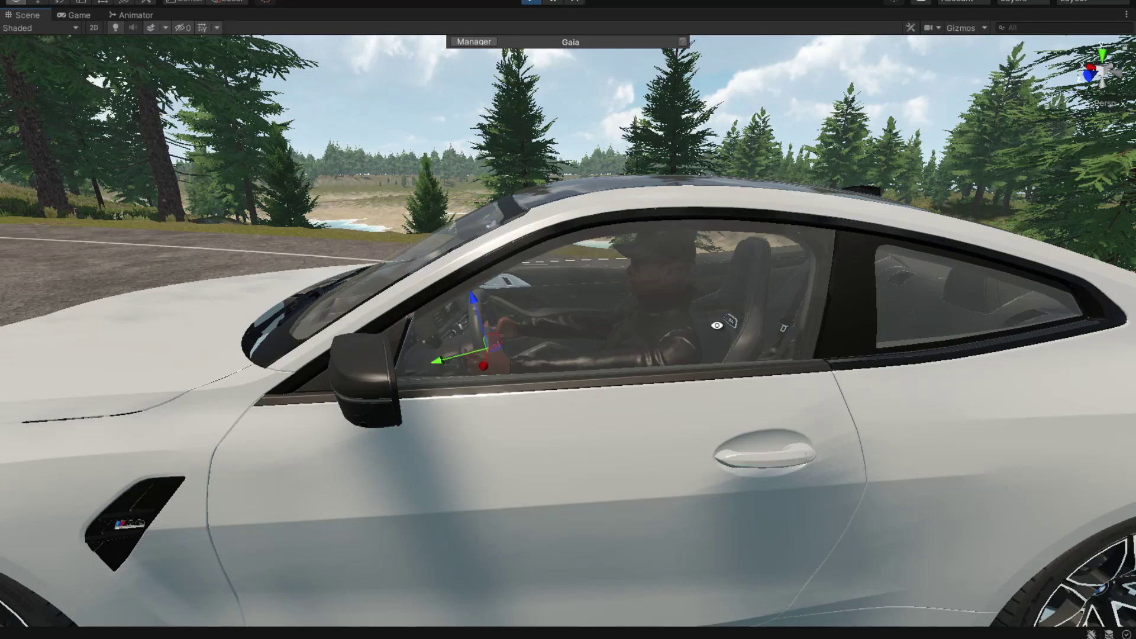
left_click_drag(717, 325, 534, 289, "alt")
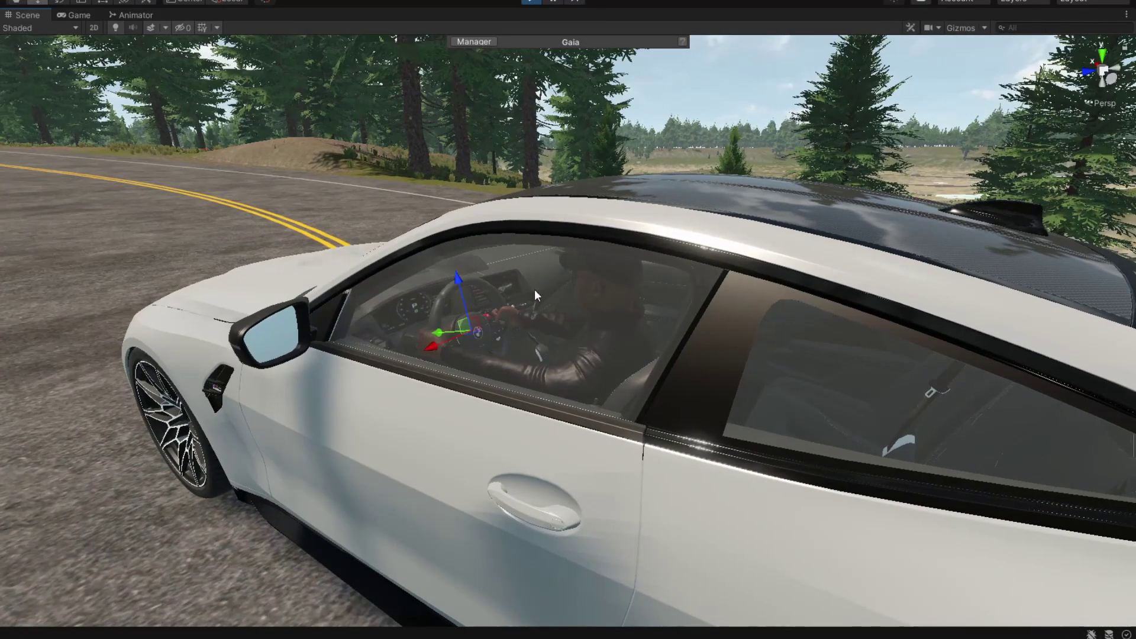
left_click(79, 15)
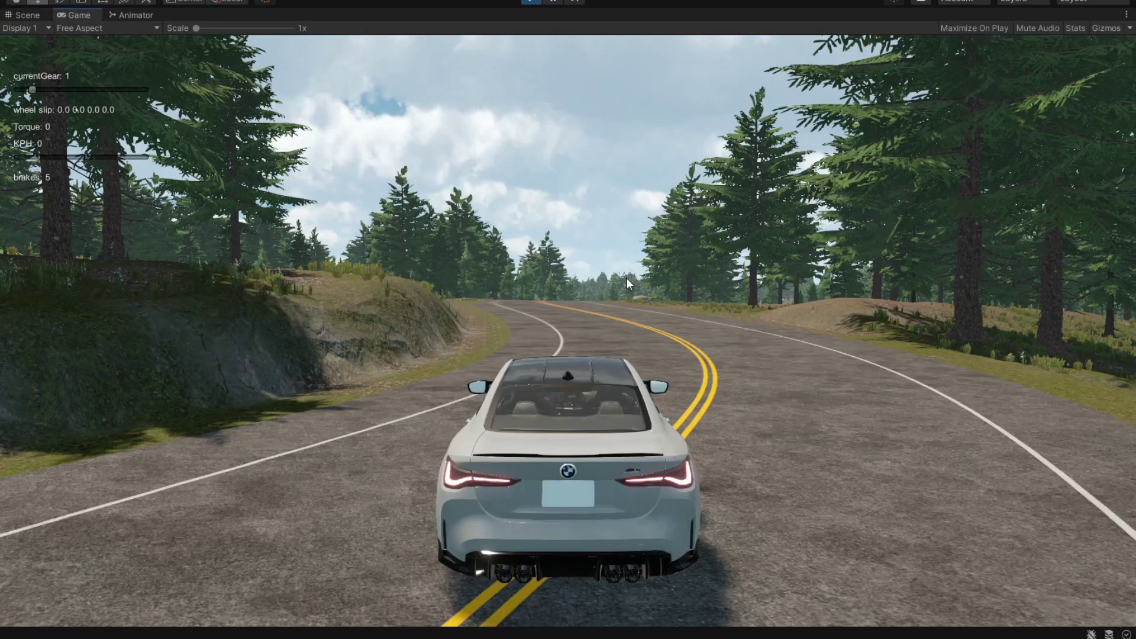
key("c")
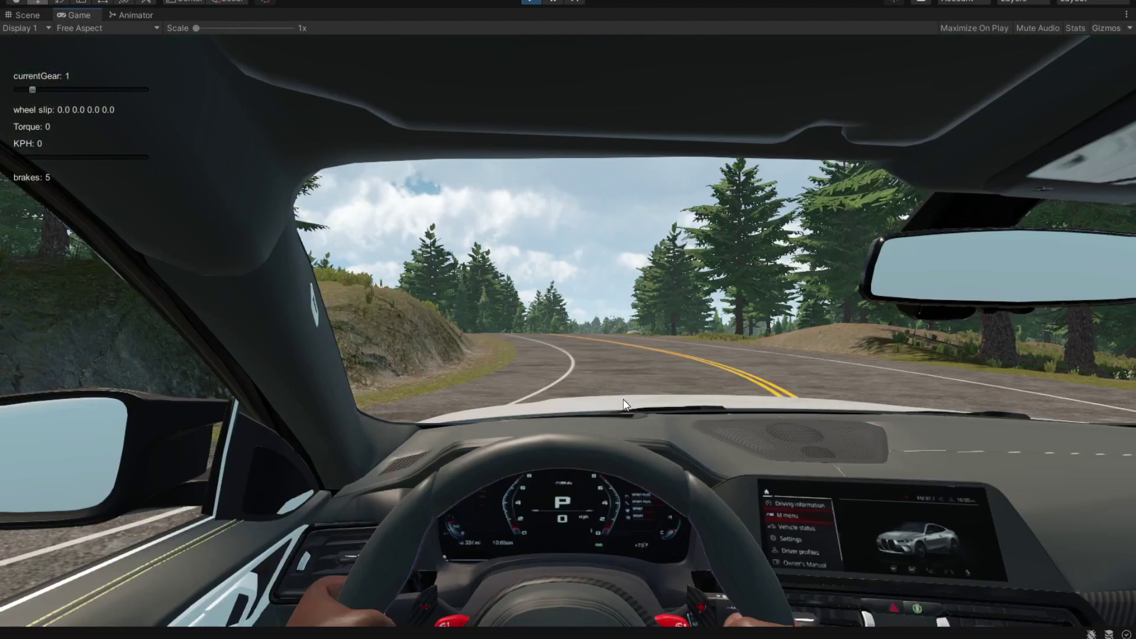
key("d")
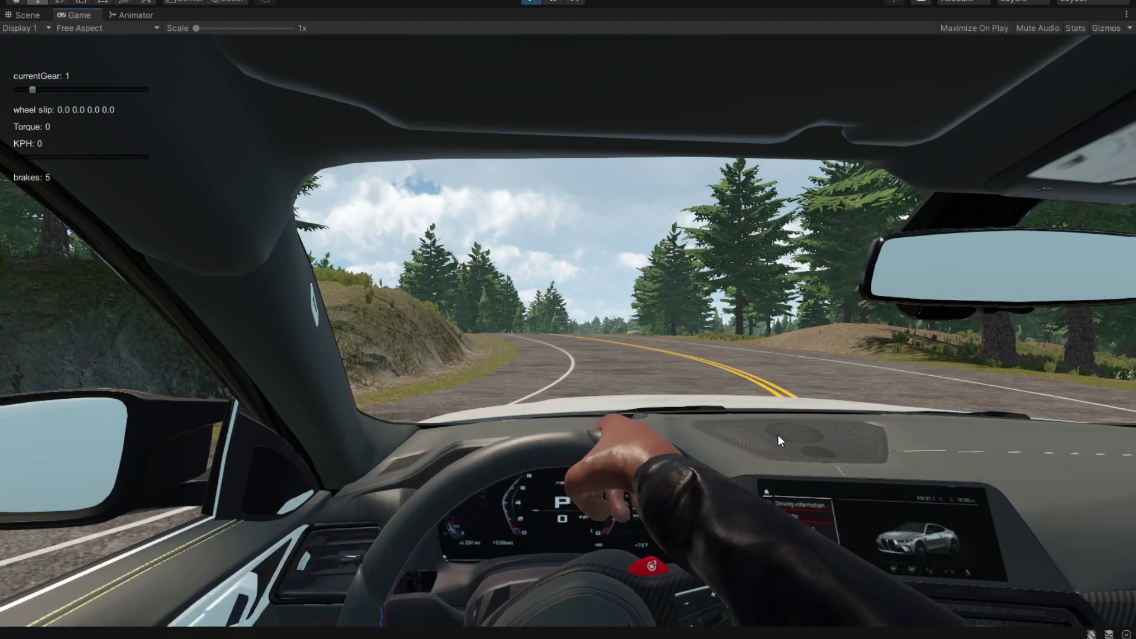
Step: Show the Scene view beside the Game view and examine the front and side of the car in it
left_click(27, 14)
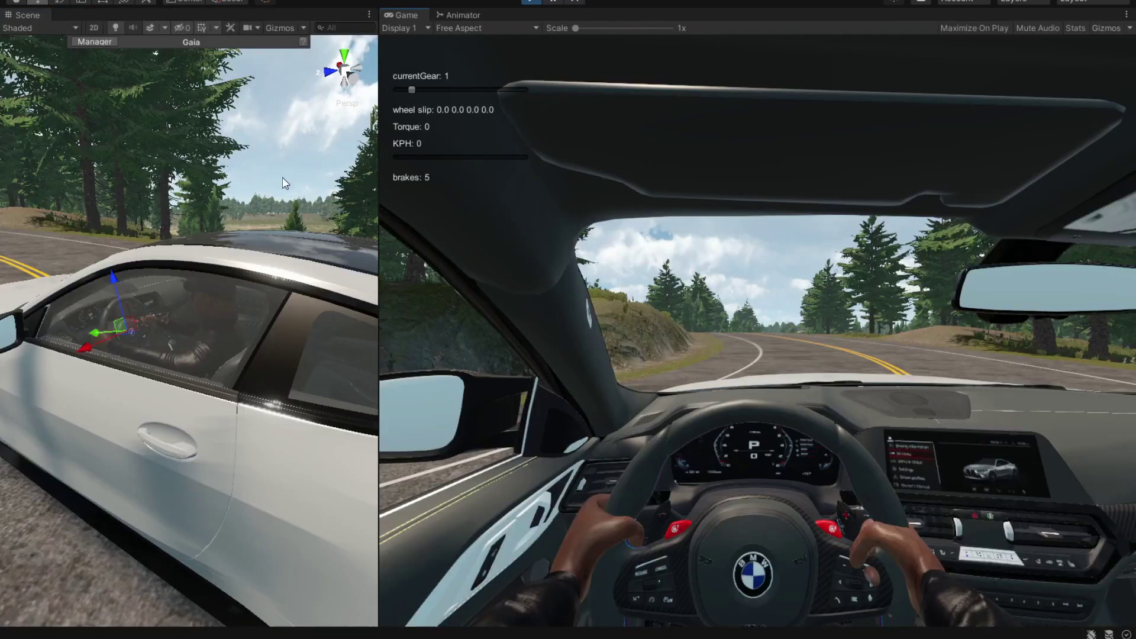
left_click_drag(213, 303, 396, 289, "alt")
scroll(229, 364, "down", 4)
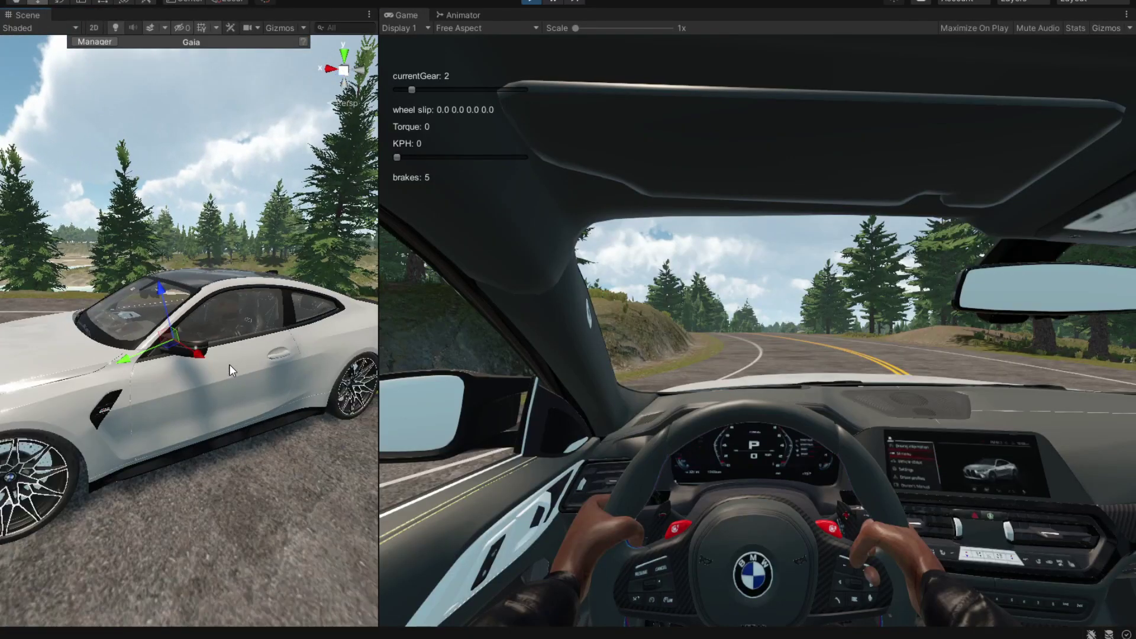
left_click_drag(229, 364, 115, 452, "alt")
left_click_drag(263, 408, 178, 368, "alt")
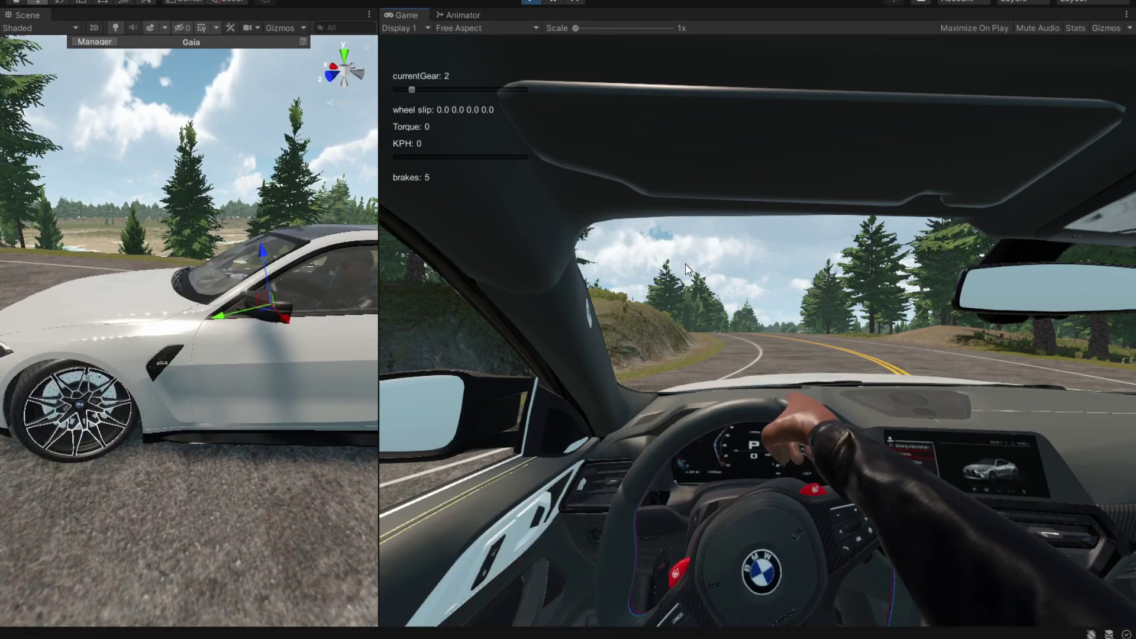
Step: Enlarge the Game view and drive the car forward along the road, cycling through its cameras
key("shift+space")
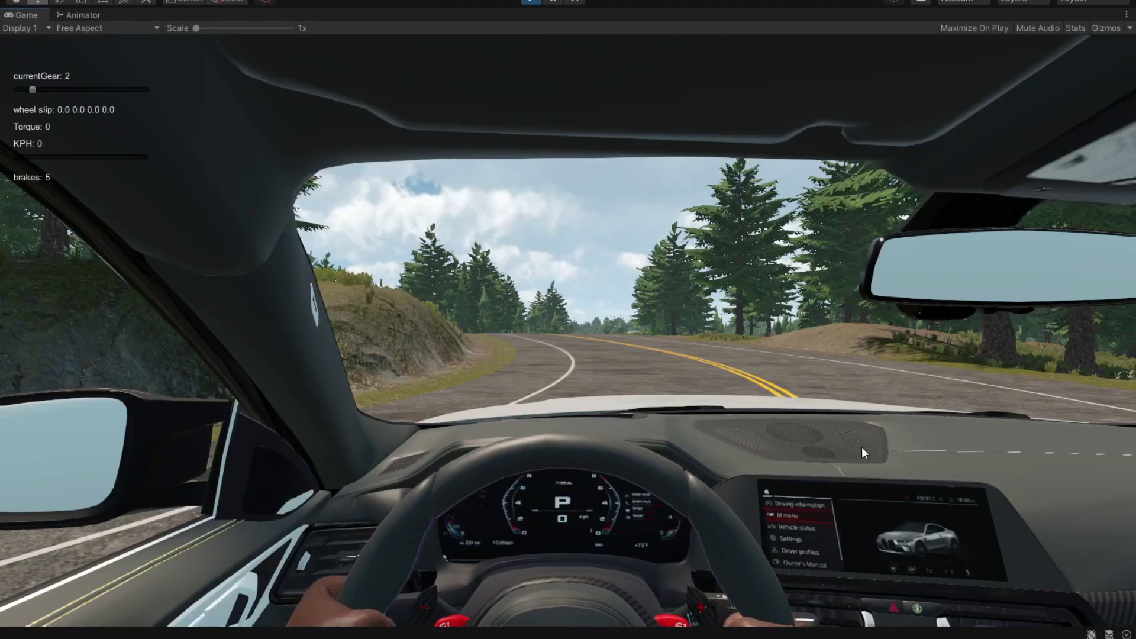
key("w")
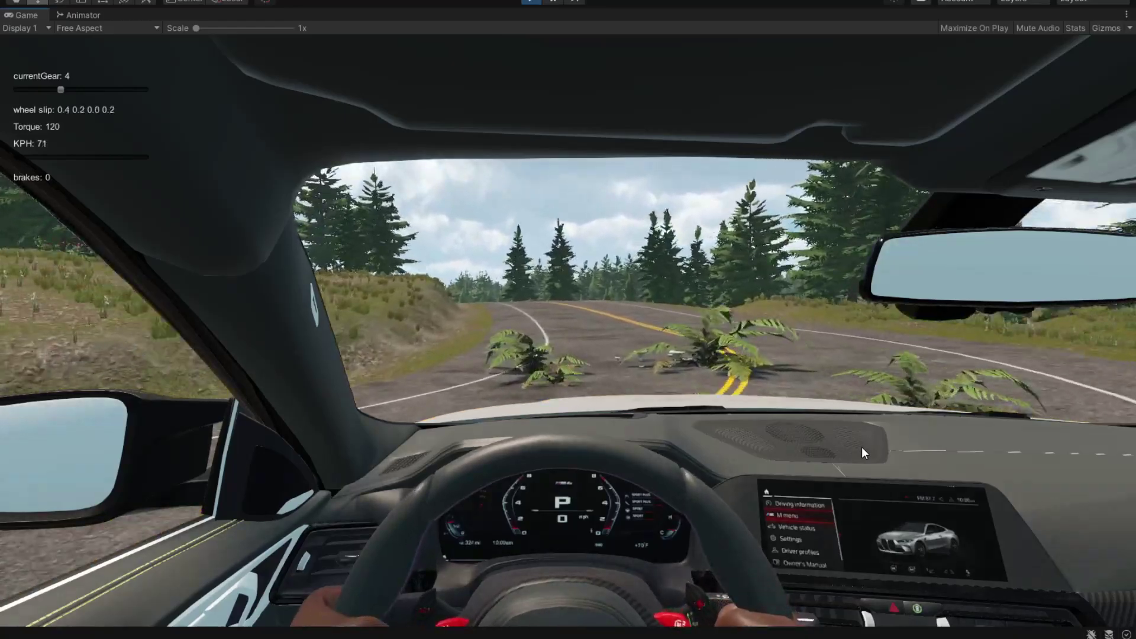
key("c")
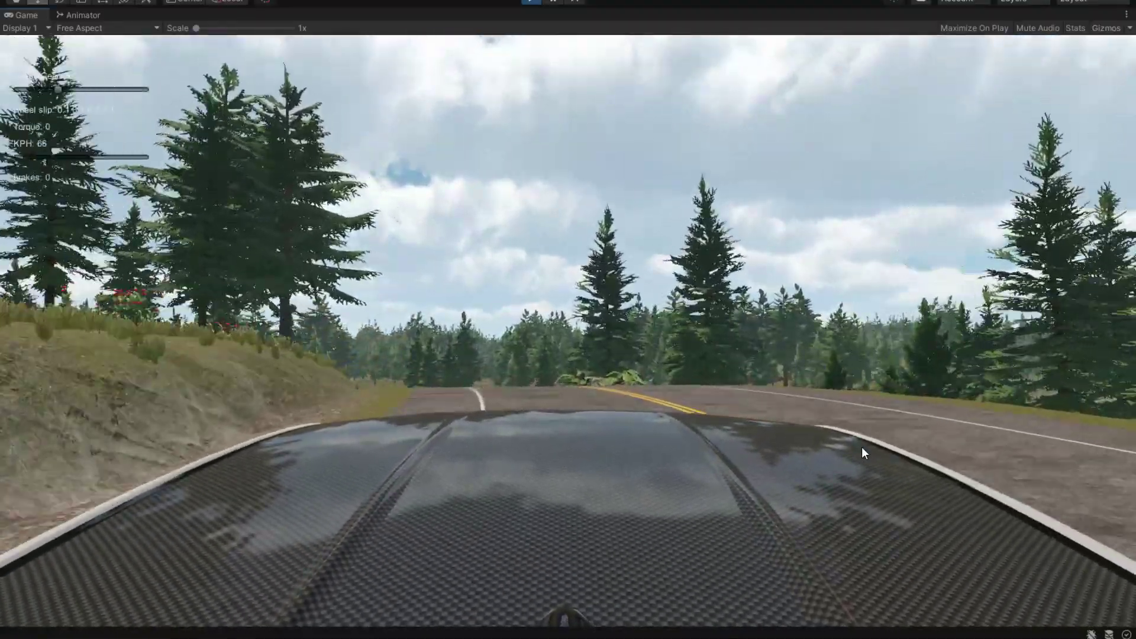
key("c")
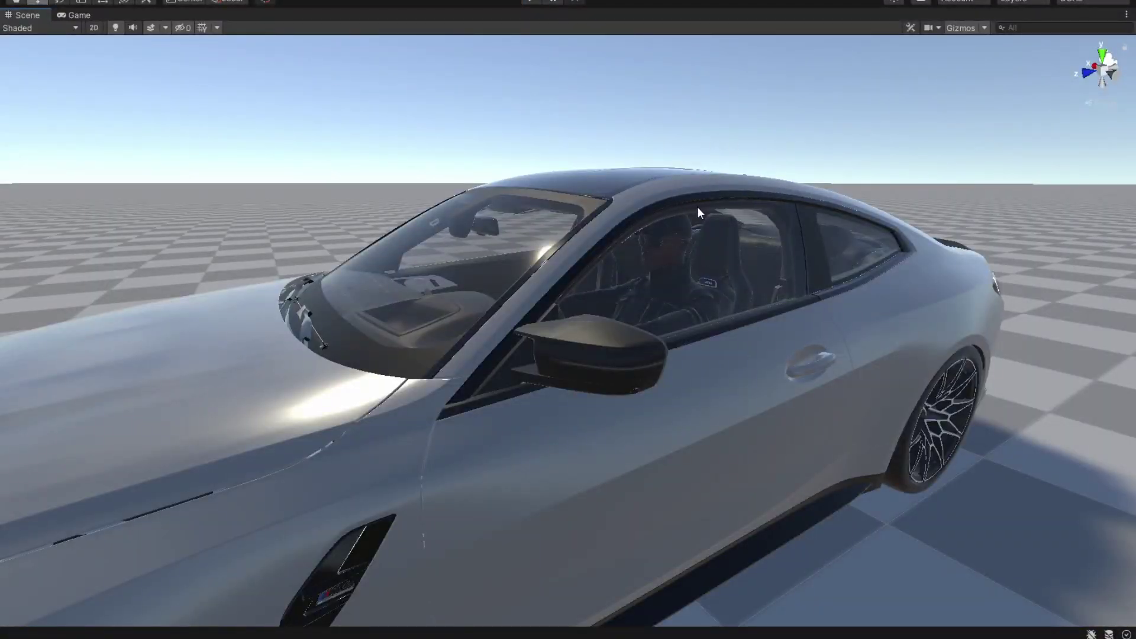
Step: Examine the seated driver's pose through the car's side window from several angles in the edit scene
left_click_drag(710, 216, 743, 209, "alt")
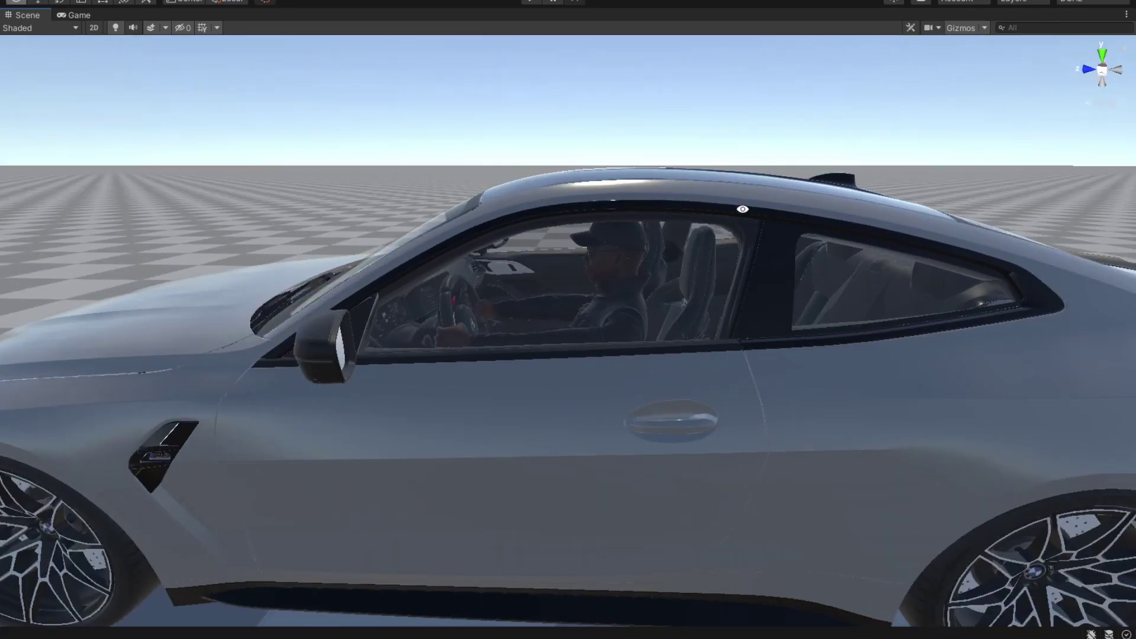
left_click_drag(654, 190, 667, 199, "alt")
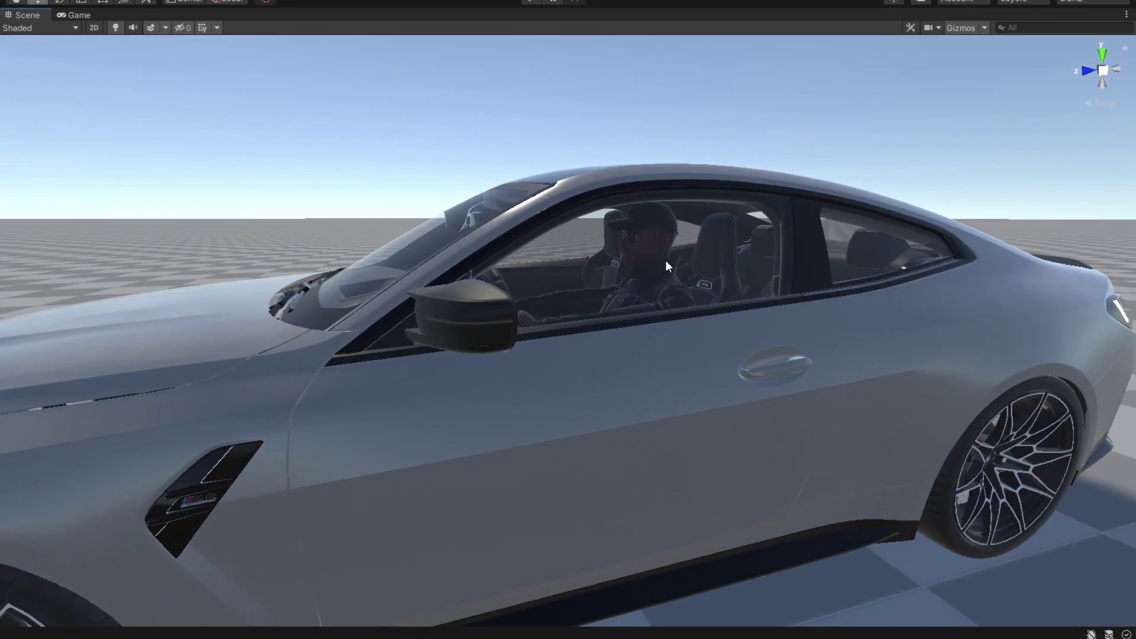
left_click_drag(584, 285, 421, 297, "alt")
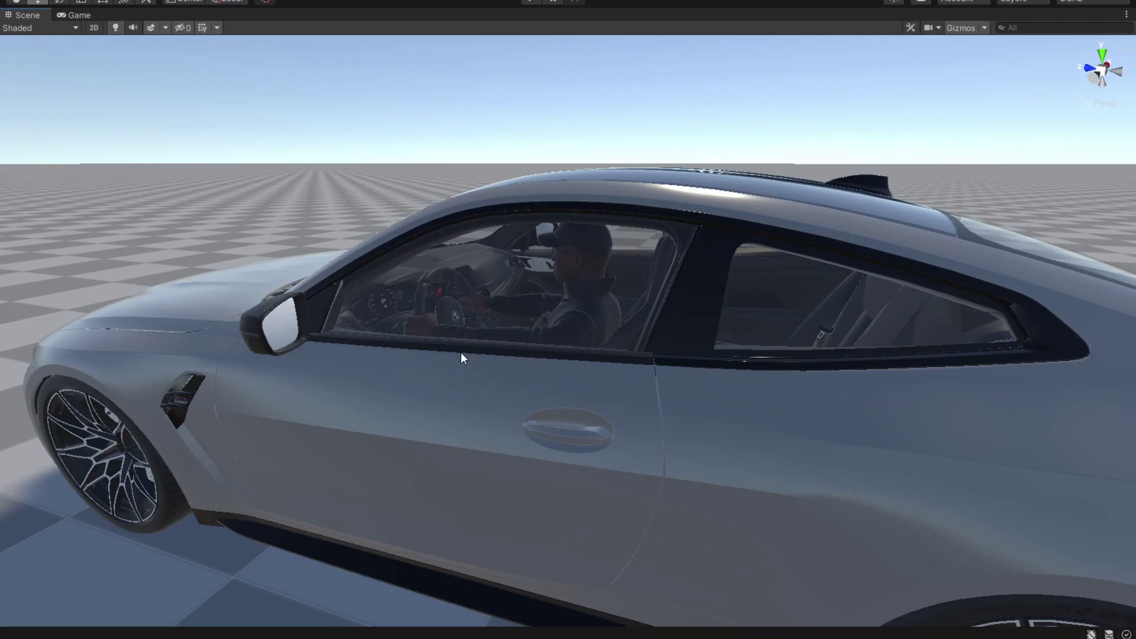
left_click_drag(543, 280, 615, 278, "alt")
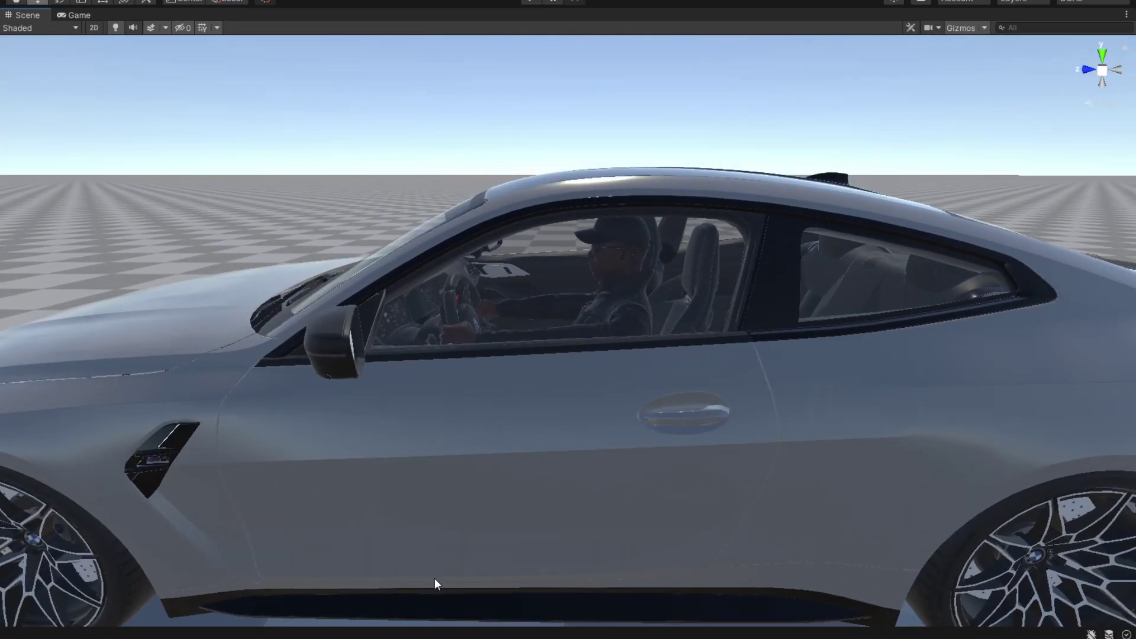
Step: Switch to Mixamo in the browser and choose the Racer character
key("alt+Tab")
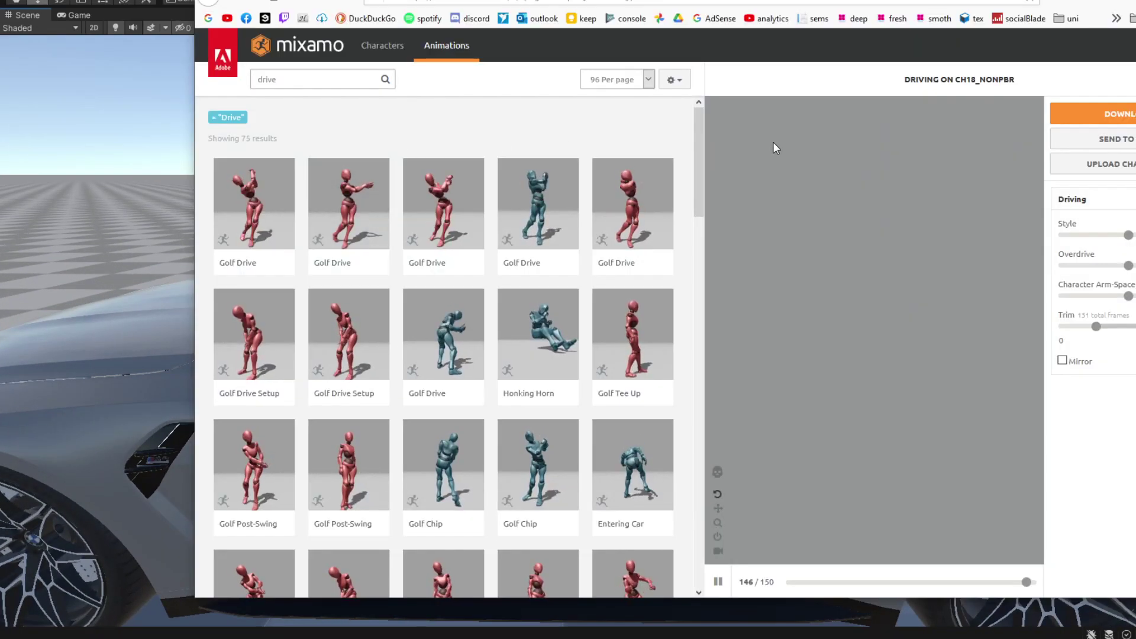
left_click(392, 45)
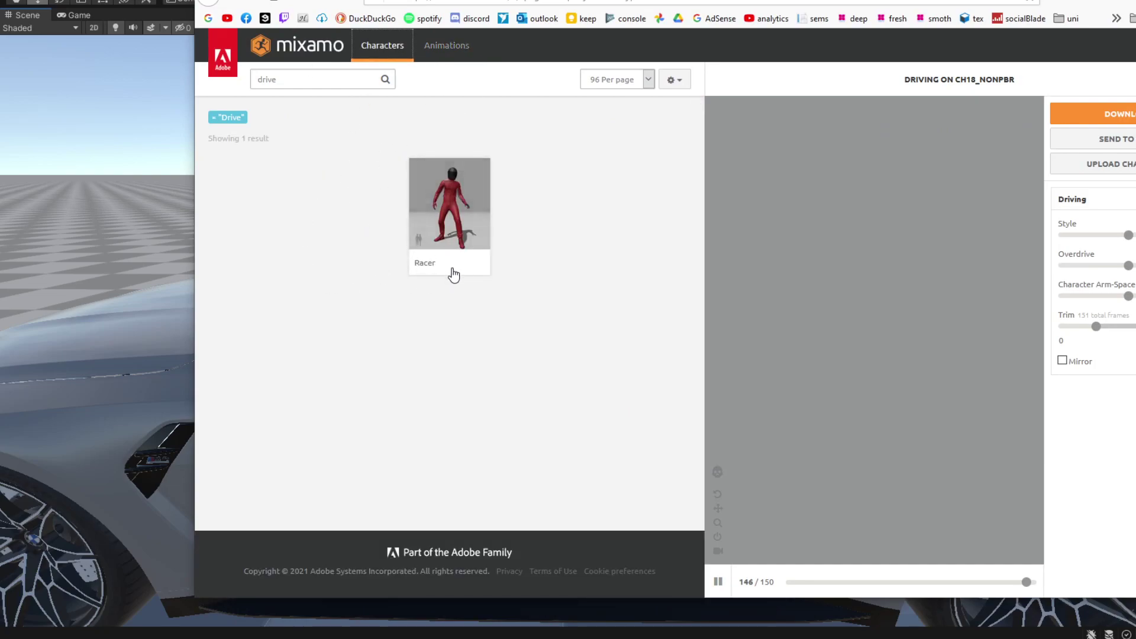
left_click(455, 272)
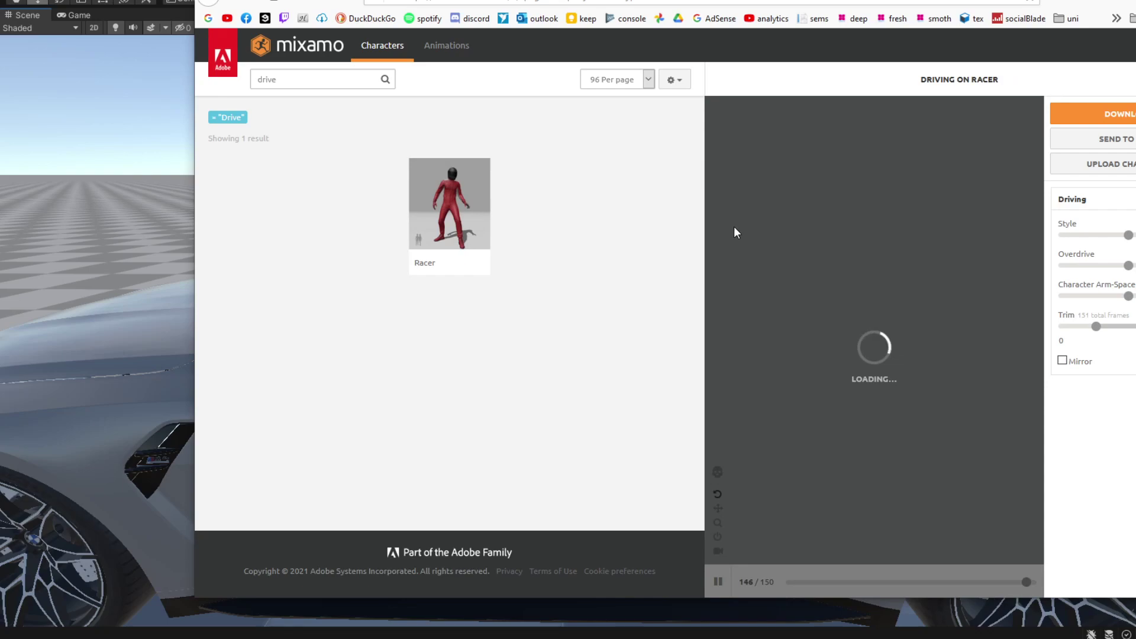
Step: Apply the Driving animation from the "drive" search results to the Racer character and start its download
left_click(447, 46)
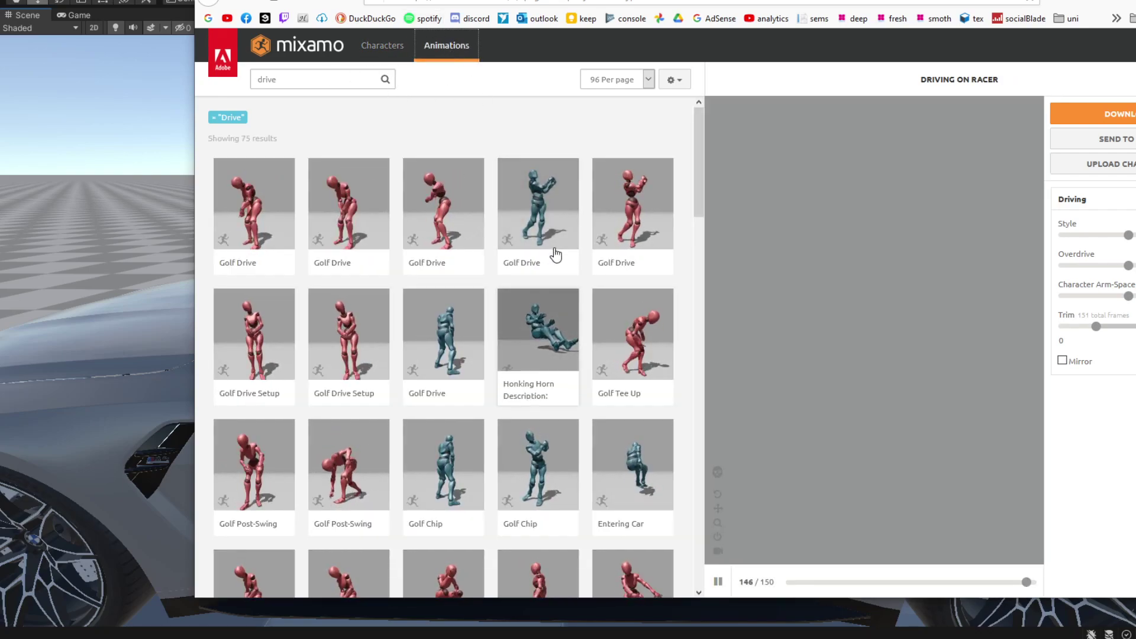
scroll(540, 318, "down", 10)
left_click(242, 231)
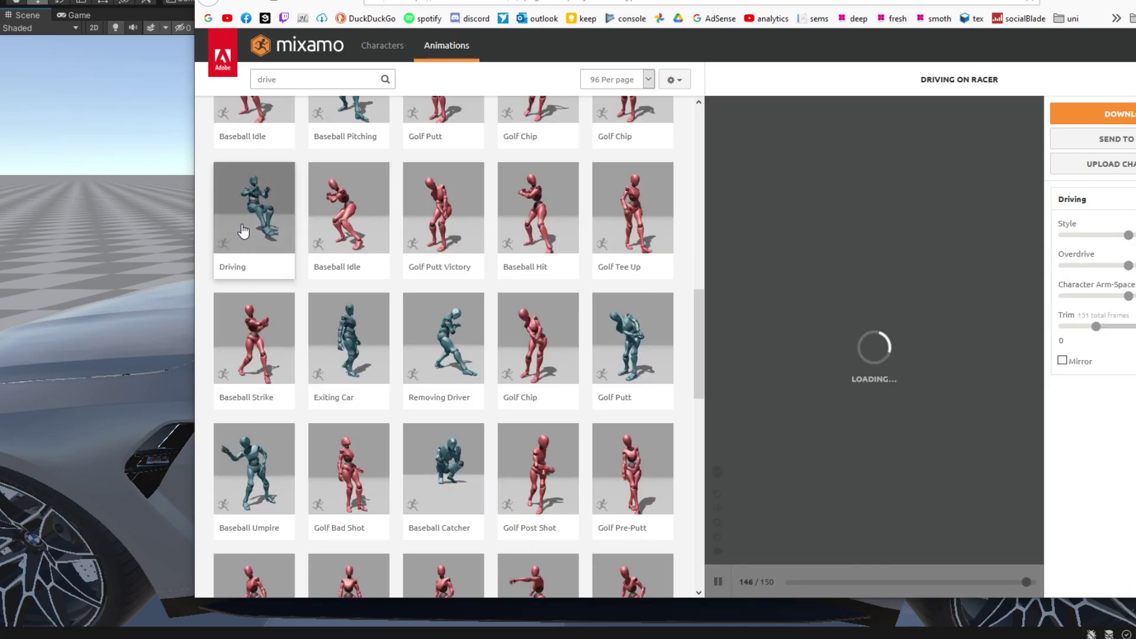
left_click(1118, 115)
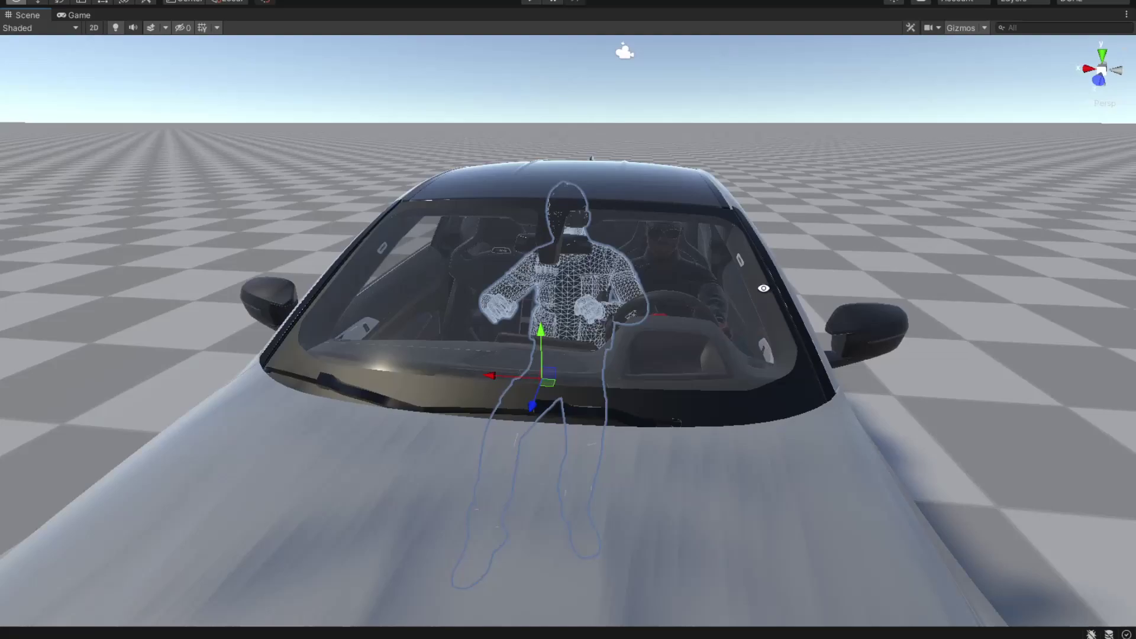
Step: Move the Driving character sideways out of the car to stand beside it, at X about 1.37
left_click_drag(593, 261, 712, 241, "alt")
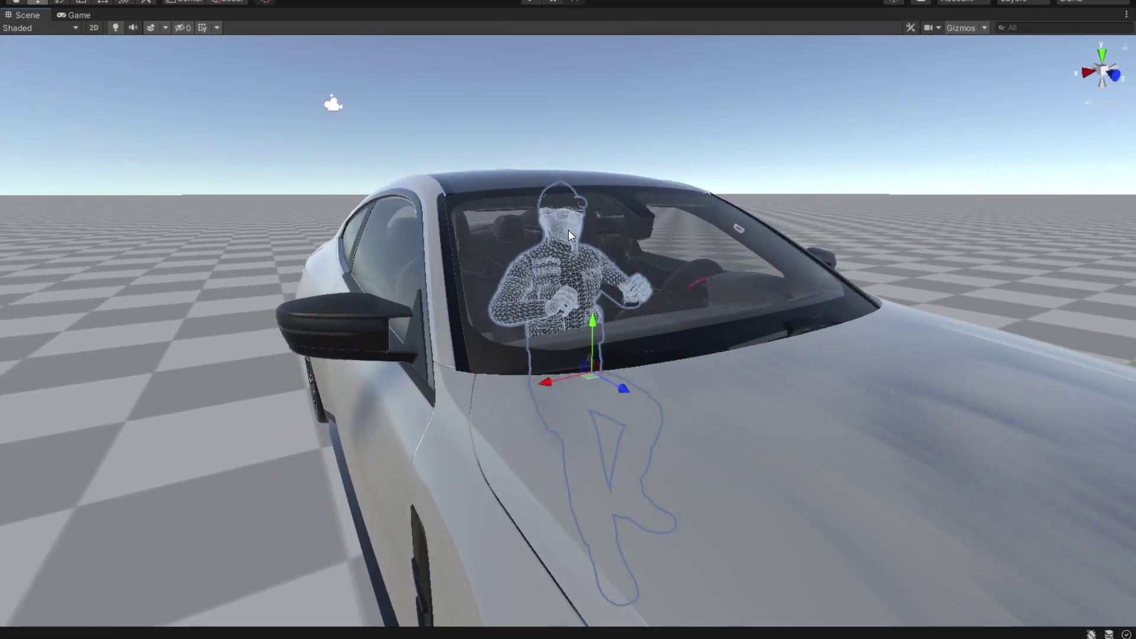
left_click_drag(598, 259, 622, 259, "alt")
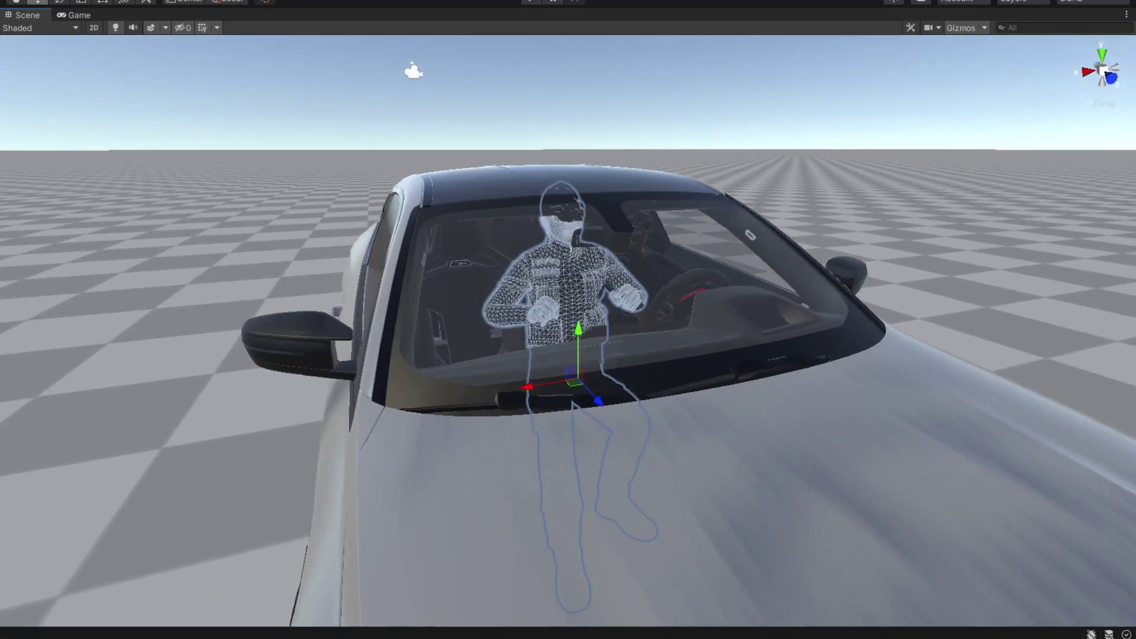
left_click_drag(631, 304, 586, 322, "alt")
left_click_drag(522, 391, 113, 461)
left_click_drag(304, 362, 578, 224, "alt")
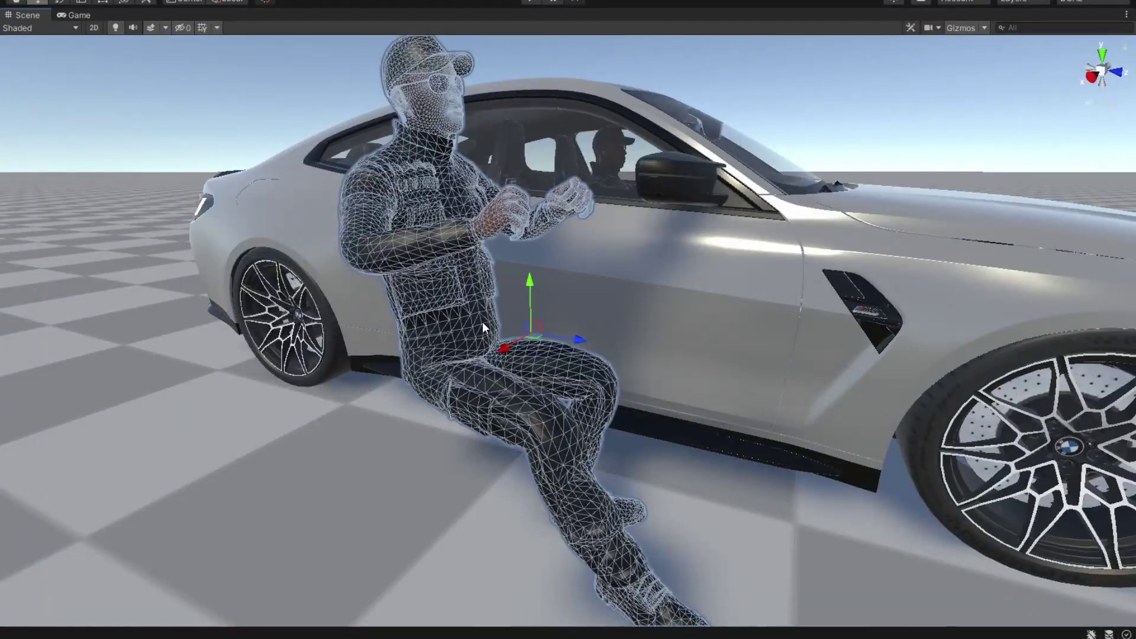
Step: Unpack the Driving model's prefab in the scene hierarchy and show its Ch18 mesh object
right_click(279, 165)
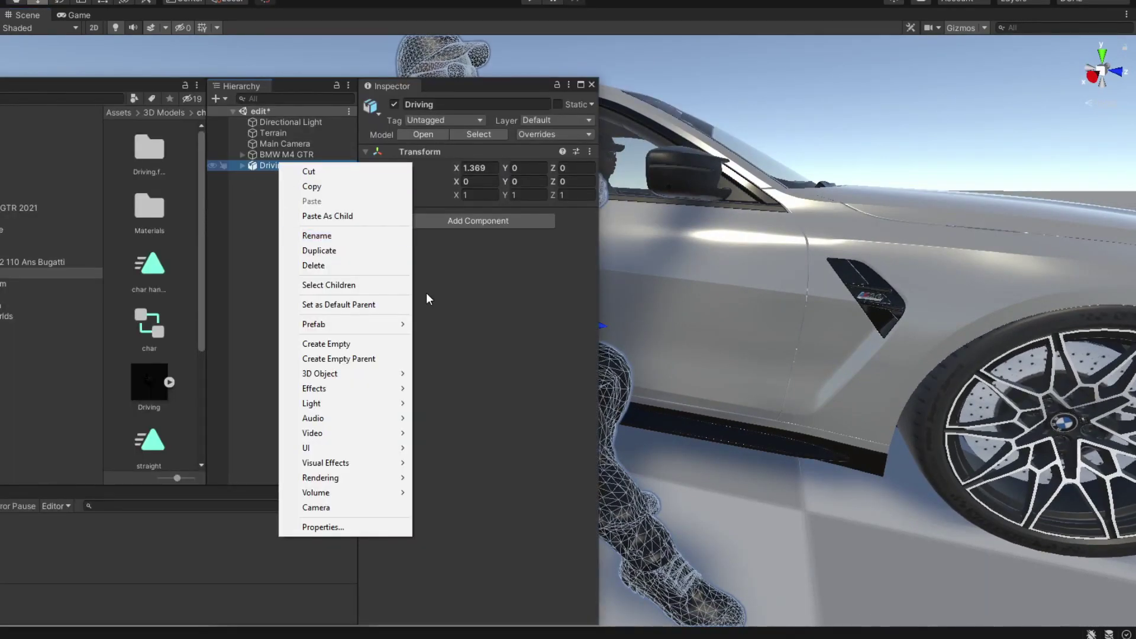
mouse_move(363, 325)
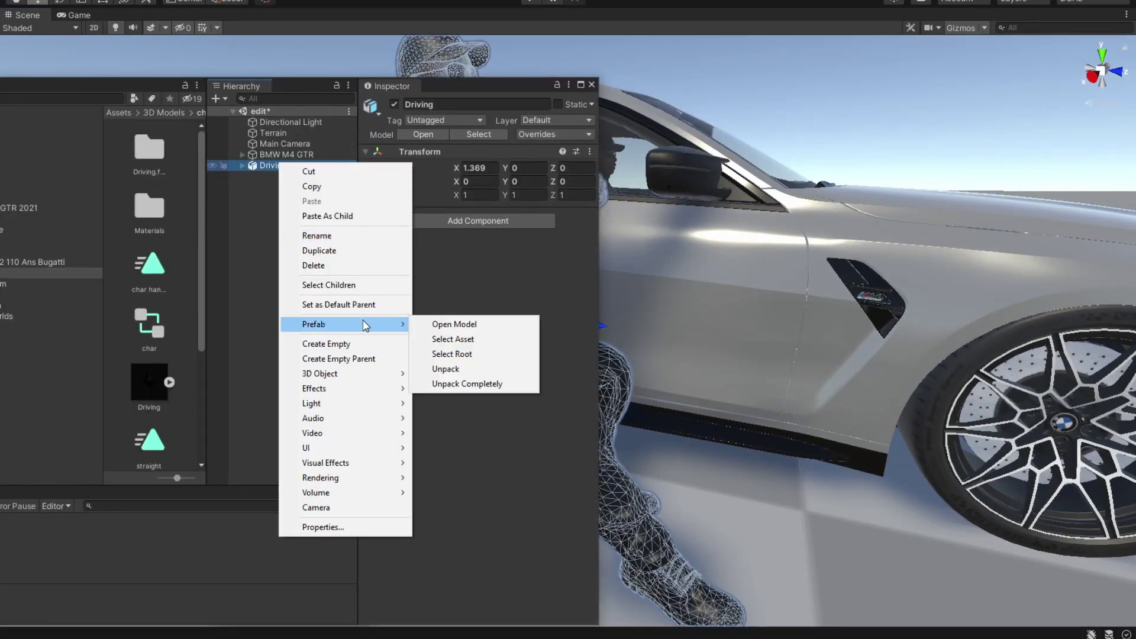
left_click(460, 370)
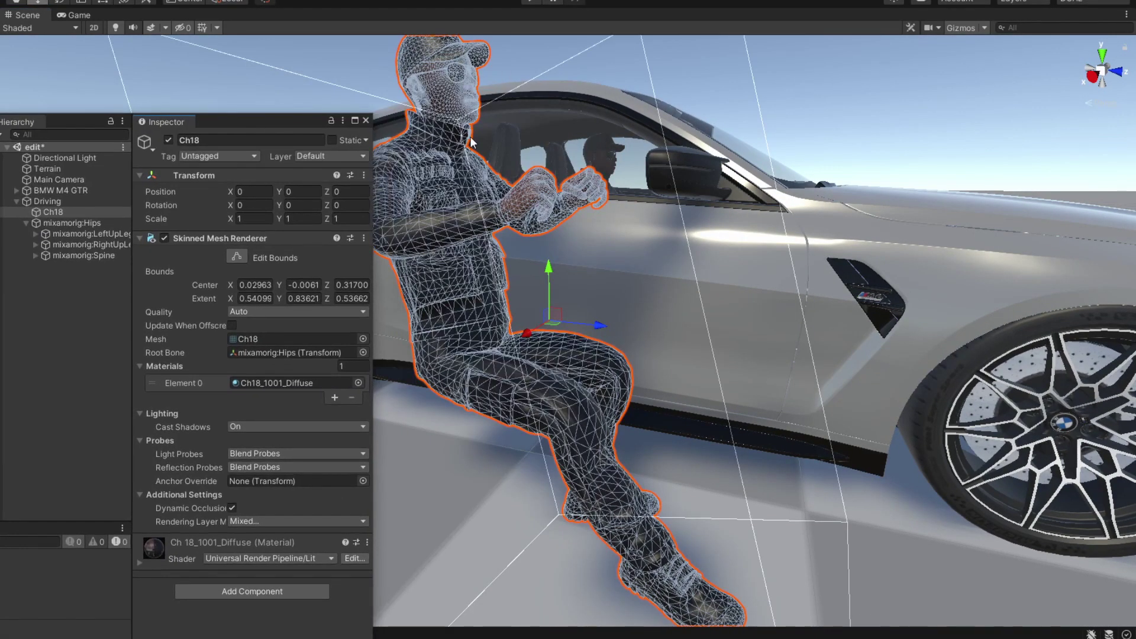
left_click_drag(247, 118, 299, 119)
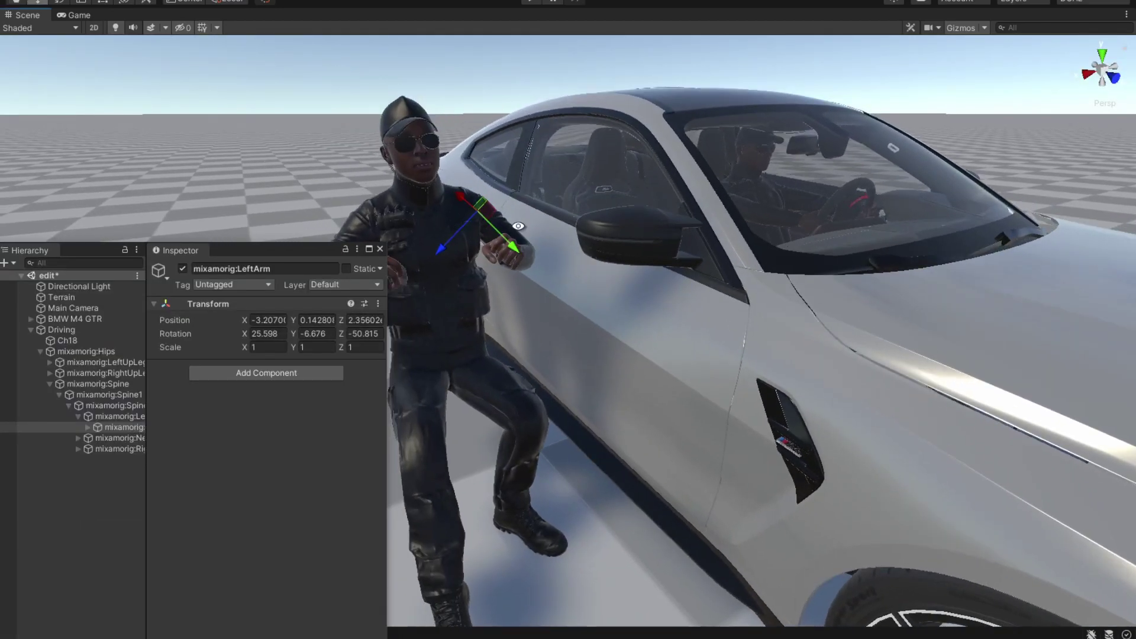
Step: Rotate the Driving character's left arm bones to extend the arm forward, with LeftArm at about 12.7, 10.7, -49.3
key("e")
left_click_drag(488, 225, 448, 286, "alt")
left_click_drag(448, 287, 528, 338, "alt")
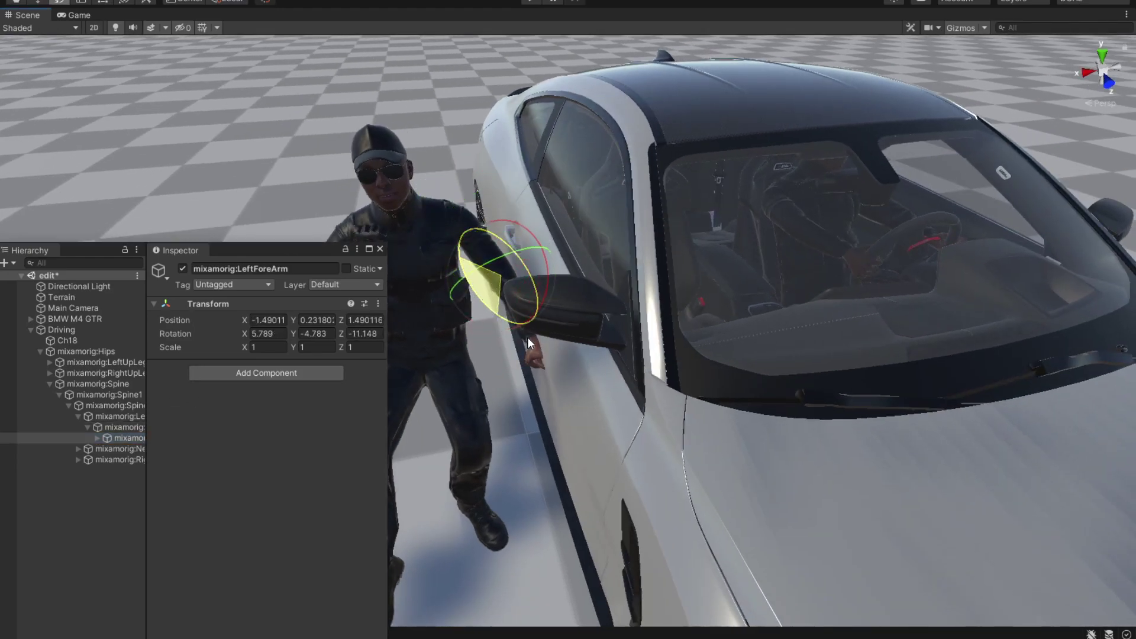
left_click(142, 426)
left_click_drag(459, 250, 371, 227)
left_click_drag(488, 214, 558, 200, "alt")
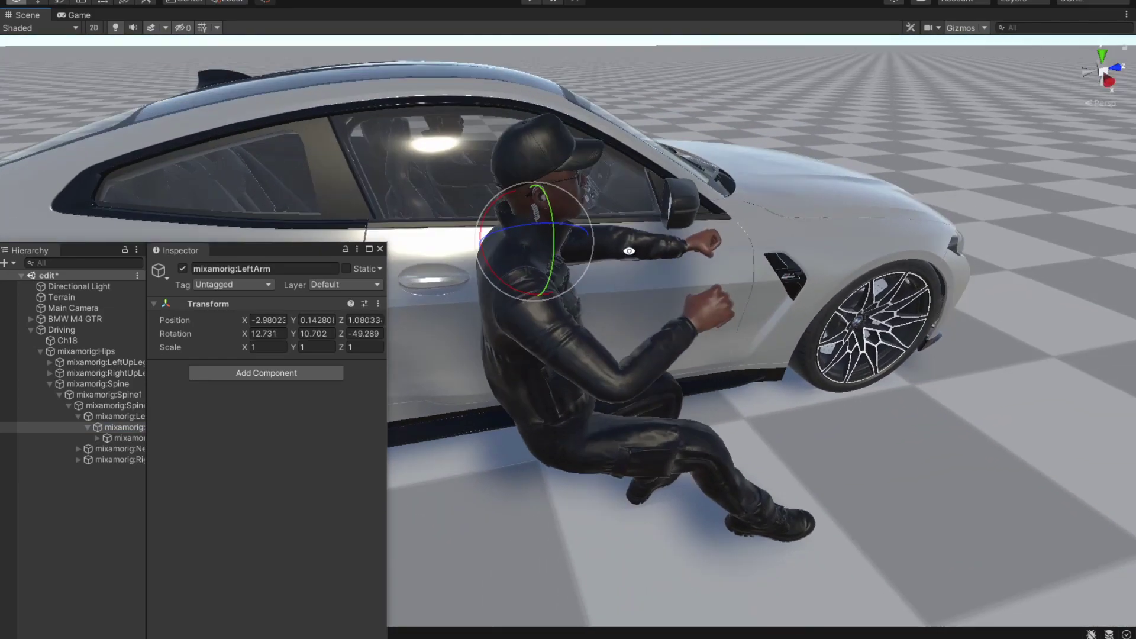
left_click_drag(629, 251, 478, 148, "alt")
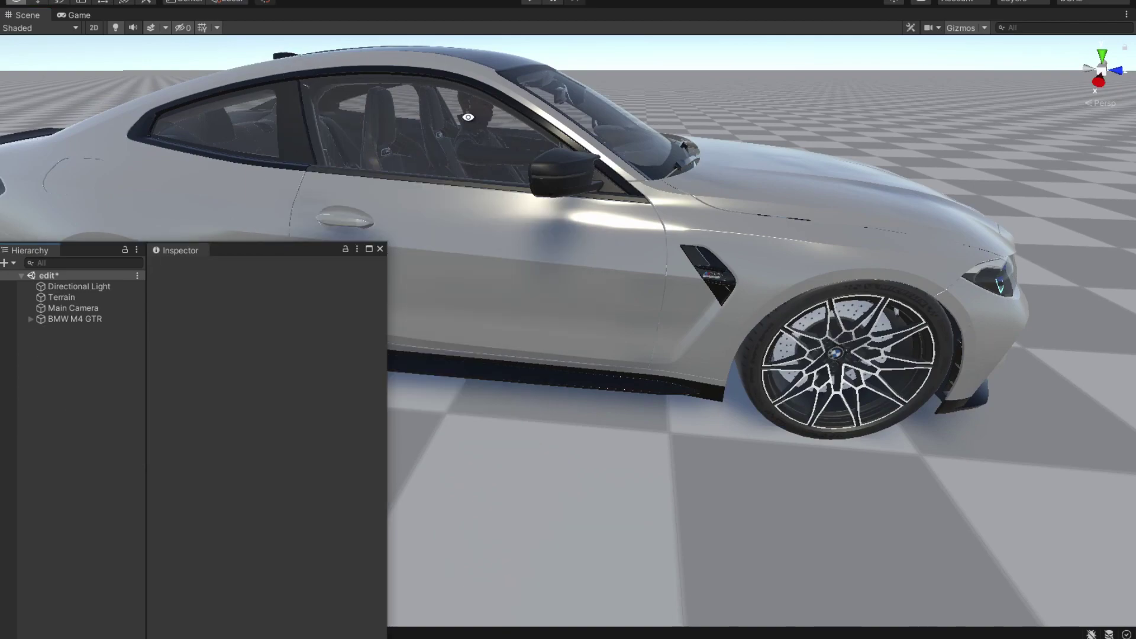
Step: Examine the driver's hands at the steering wheel and select the char object inside BMW M4 GTR to show its Animator settings
left_click_drag(468, 118, 188, 190, "alt")
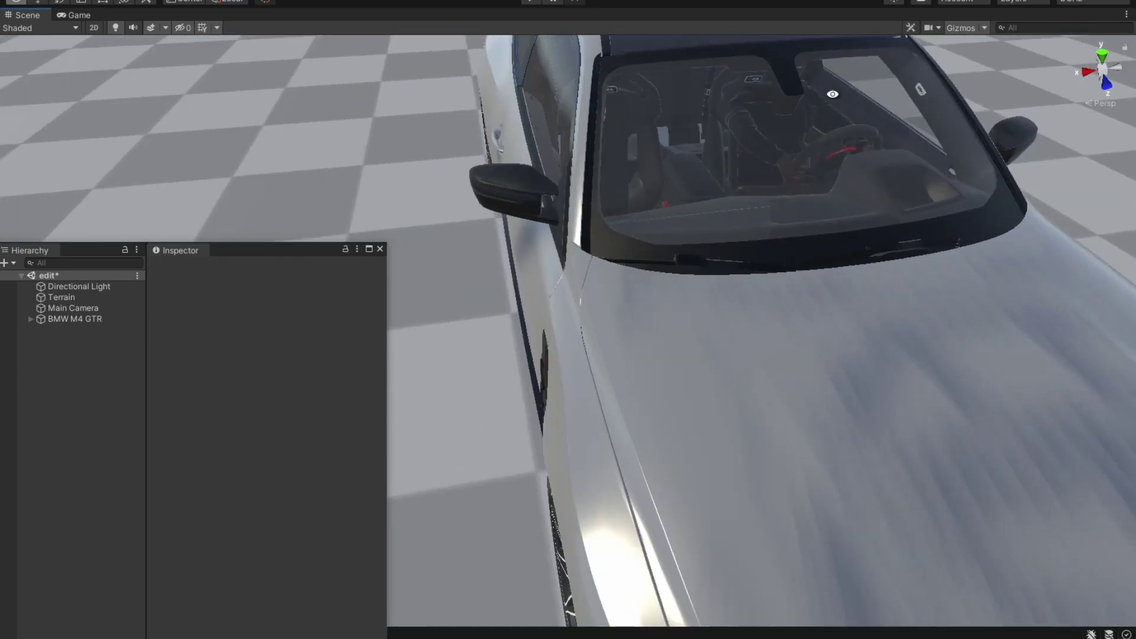
left_click_drag(834, 94, 237, 95, "alt")
scroll(236, 94, "up", 5)
middle_click_drag(236, 95, 352, 291)
left_click_drag(352, 291, 430, 308, "alt")
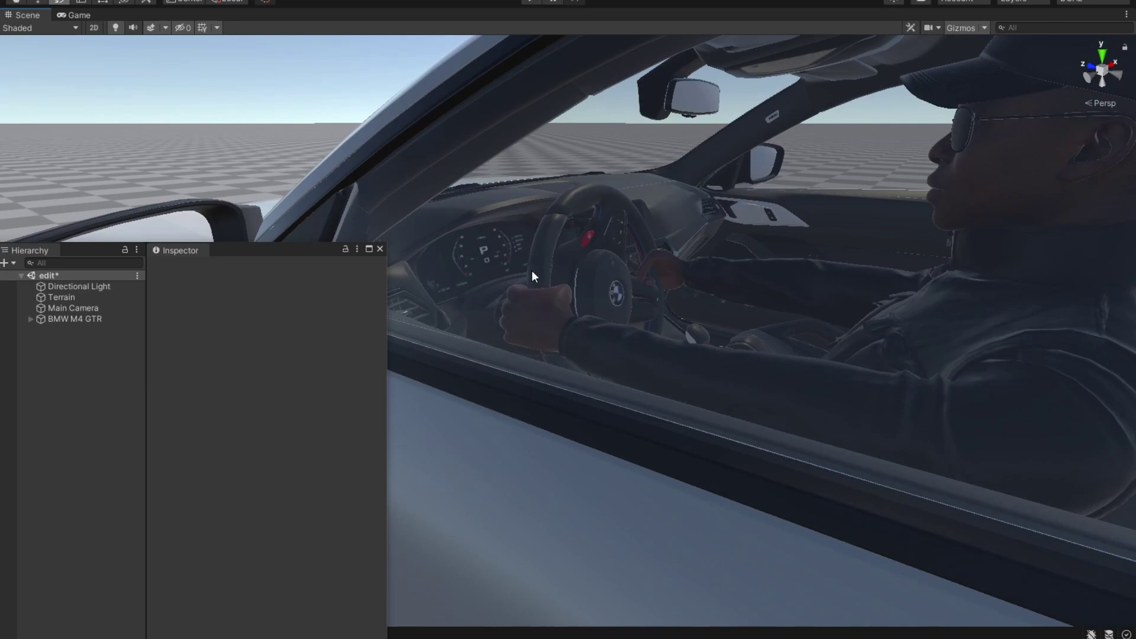
left_click(30, 318)
left_click(69, 416)
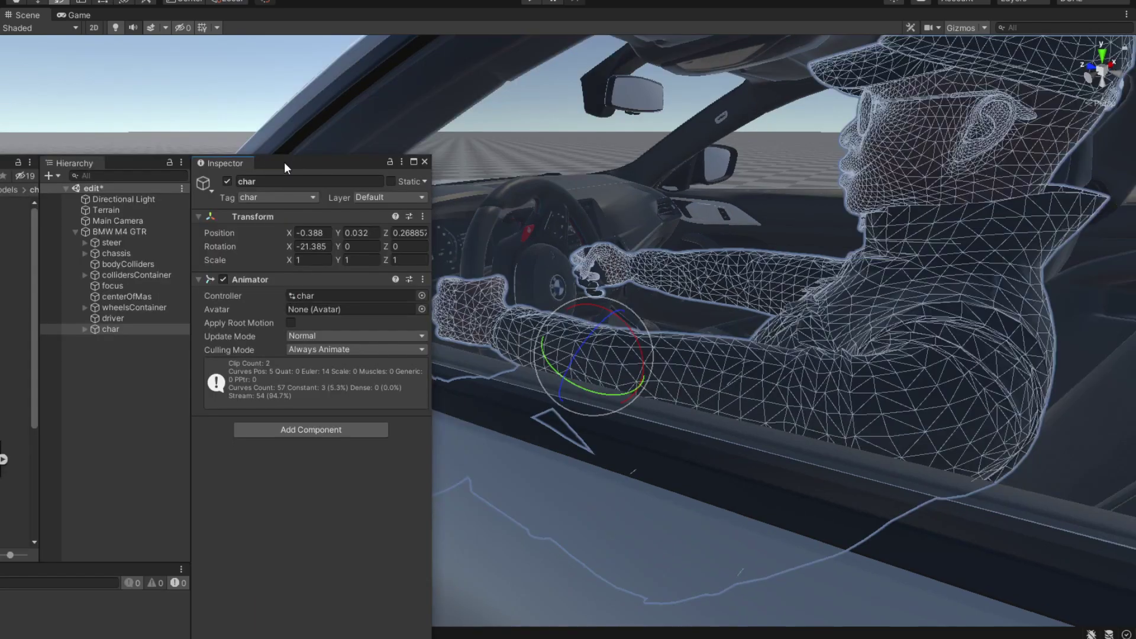
Step: Move the Inspector out of the scene view and open the Animation window for the char object
left_click_drag(284, 162, 0, 159)
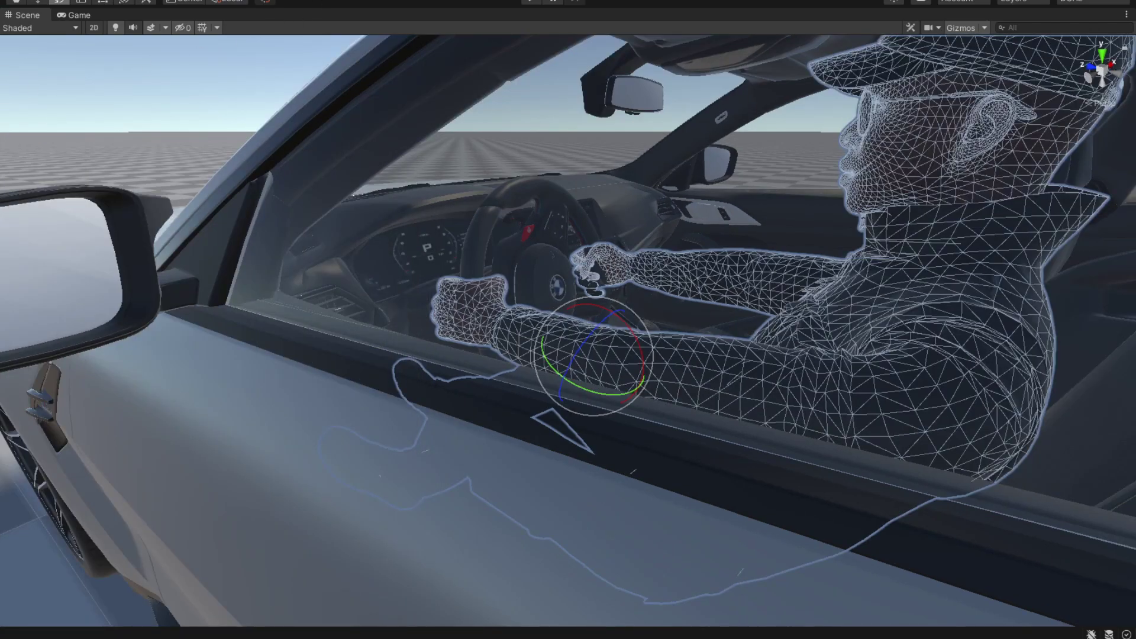
left_click(338, 0)
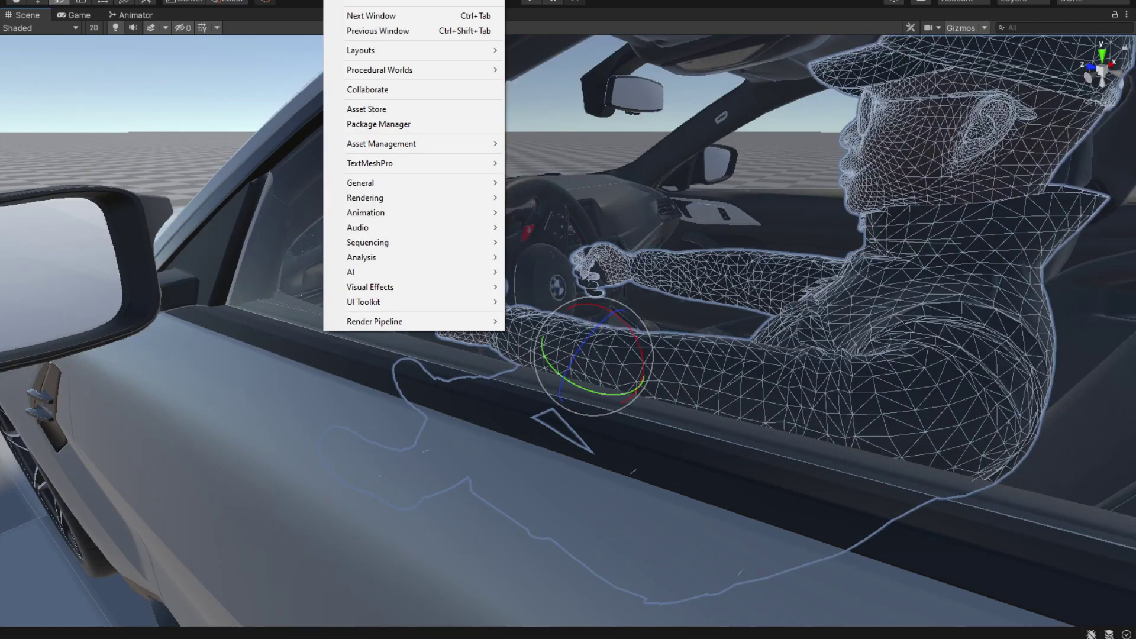
left_click(337, 0)
left_click(337, 0)
mouse_move(433, 216)
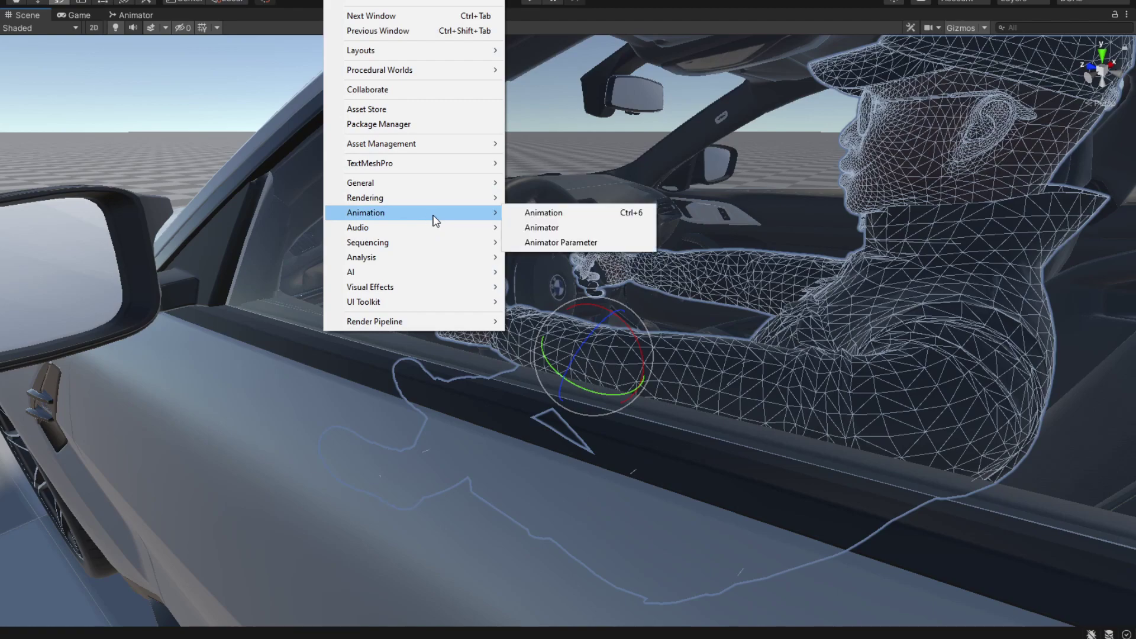
left_click(536, 215)
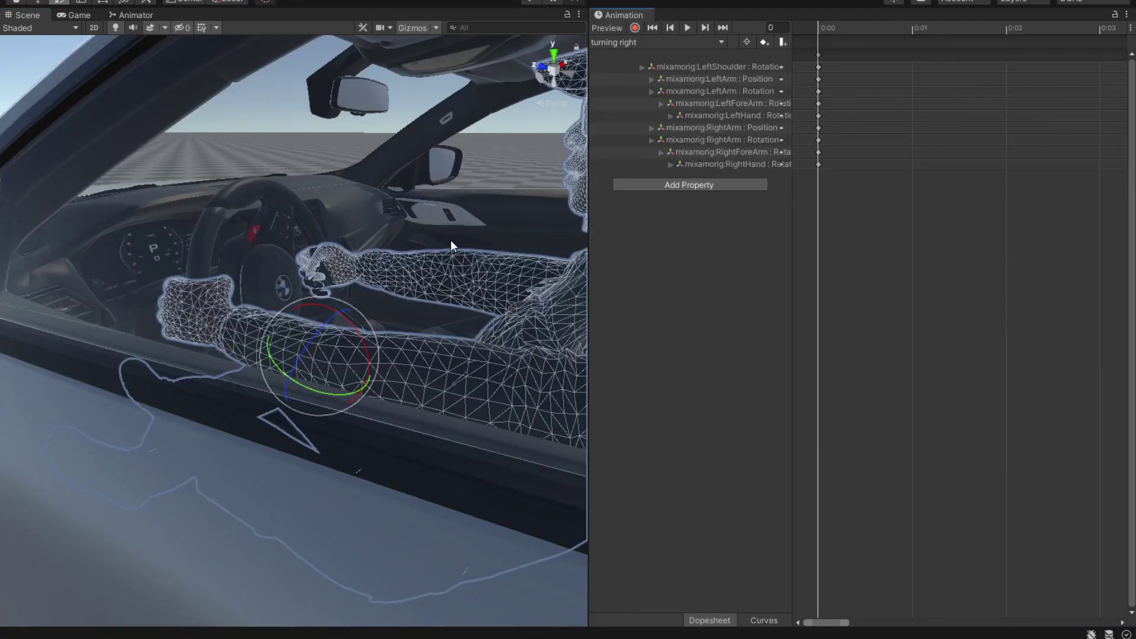
Step: Scrub through the turning right clip to preview the driver's arm motion and return to frame 0
mouse_move(313, 271)
left_mouse_down("alt")
mouse_move(335, 284)
mouse_move(320, 286)
left_mouse_up("alt")
left_click_drag(825, 25, 947, 59)
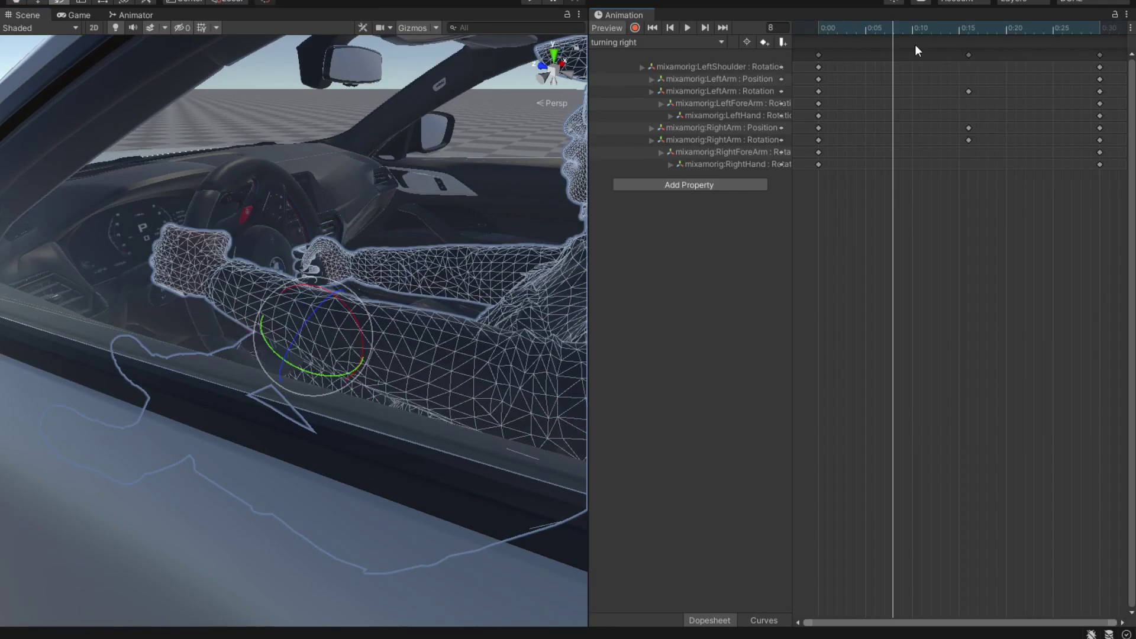
left_click_drag(914, 45, 816, 48)
Step: Create a new animation clip saved as temporery.anim, replacing the existing file
left_click(656, 42)
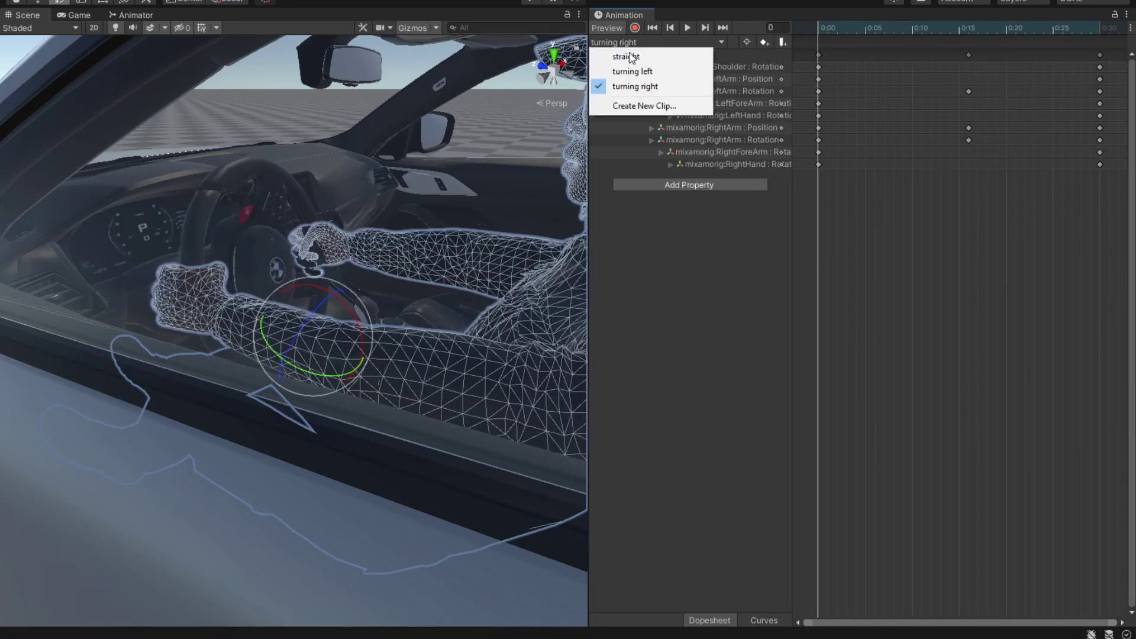
left_click(659, 107)
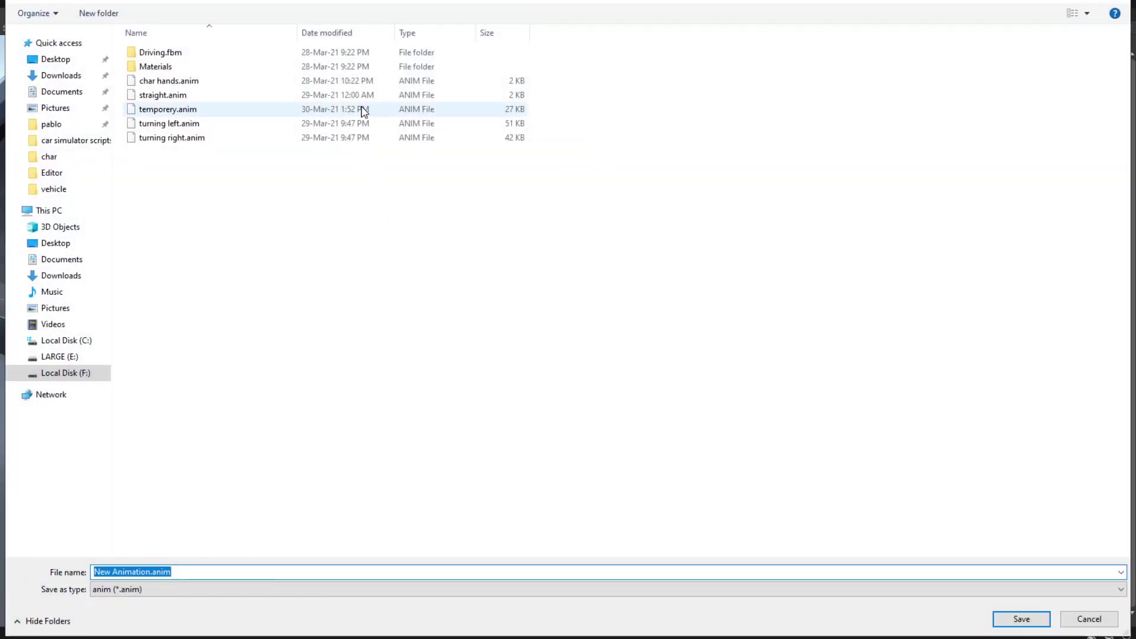
double_click(181, 110)
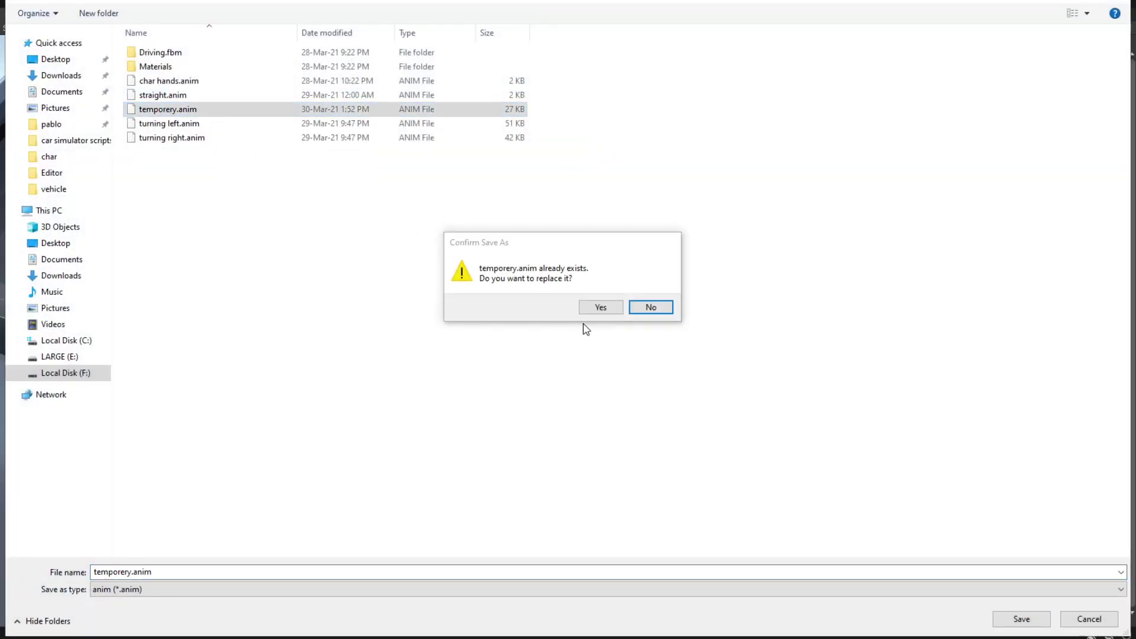
left_click(607, 307)
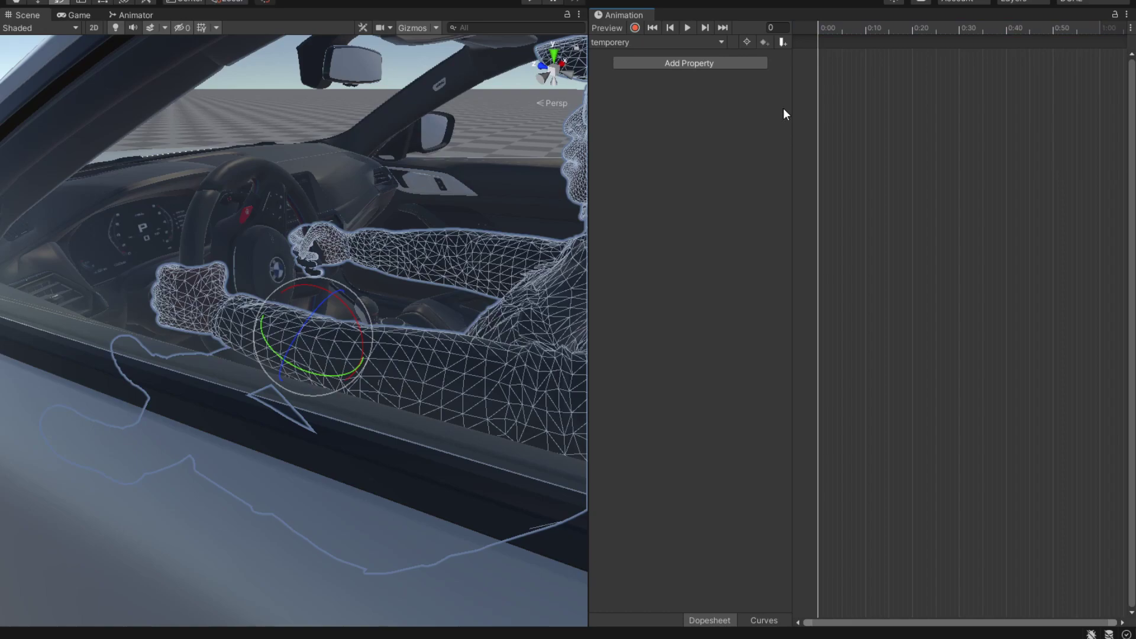
Step: Record a pose at frame 50 by rotating the mixamorig:LeftArm bone until the left hand reaches the upper part of the steering wheel
left_click(635, 28)
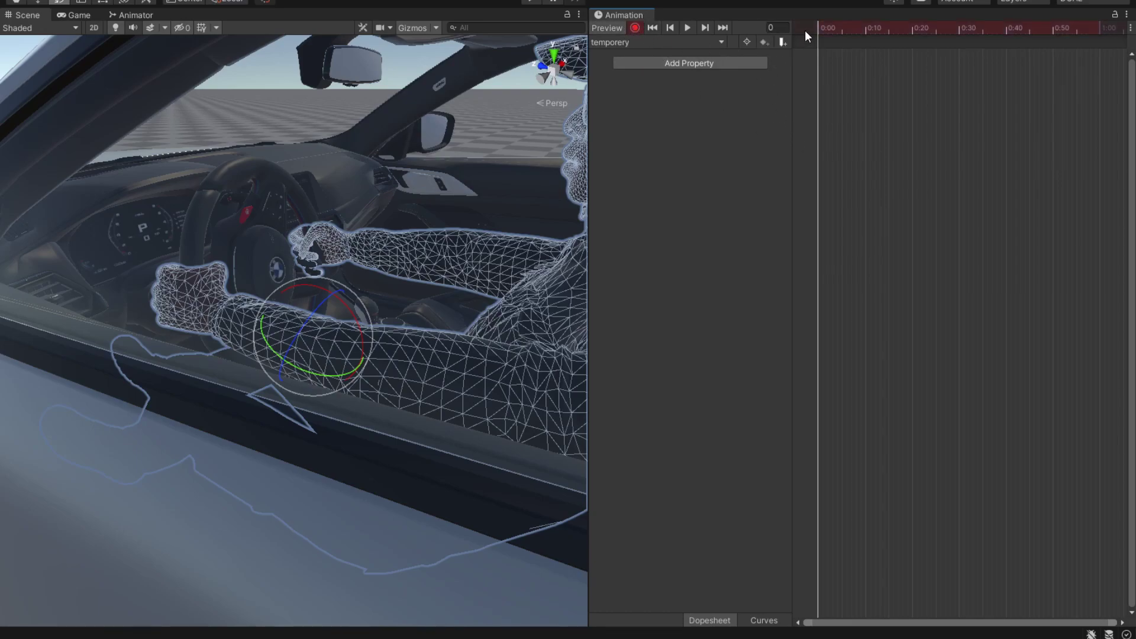
left_click_drag(822, 25, 1057, 45)
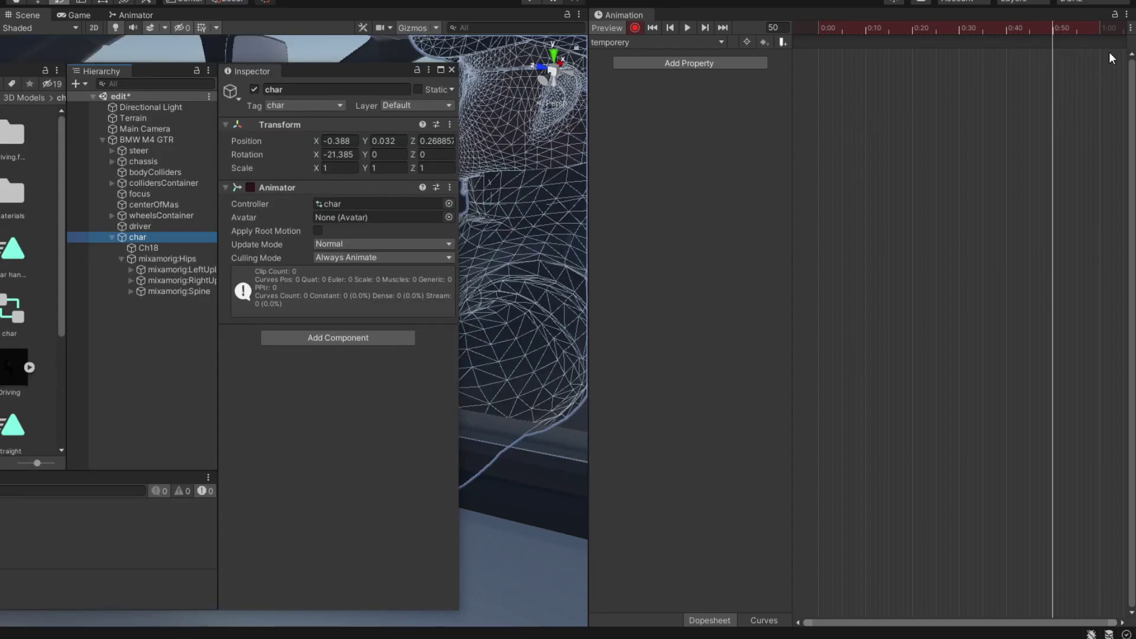
left_click(131, 291)
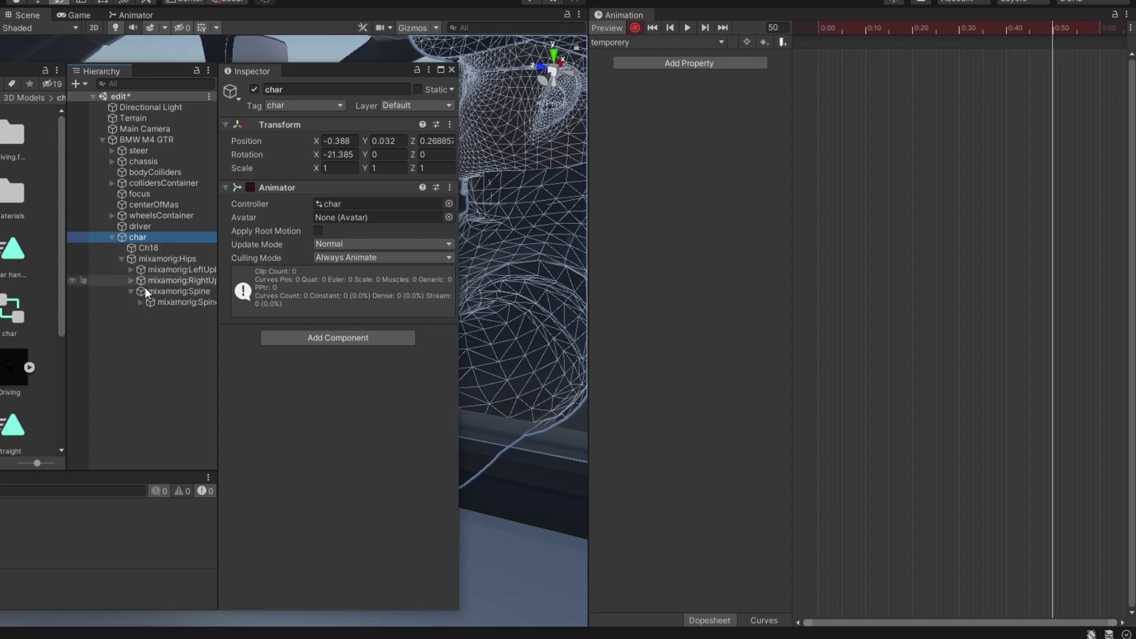
left_click(140, 302)
left_click(150, 313)
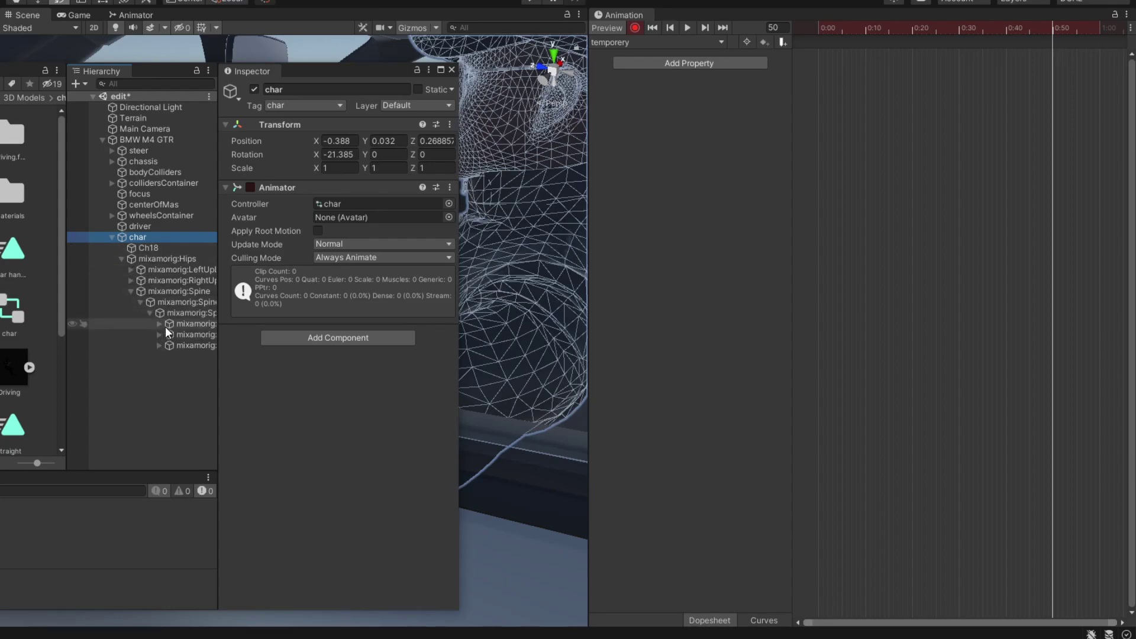
left_click(159, 323)
left_click(172, 333)
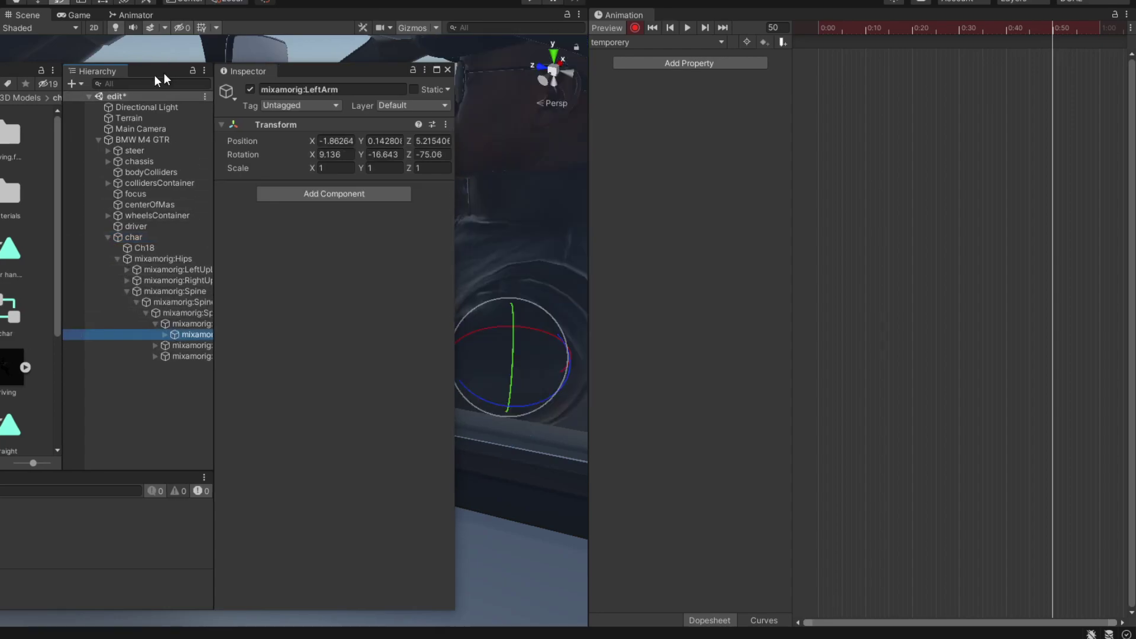
left_click_drag(165, 73, 0, 95)
left_click_drag(476, 391, 545, 323)
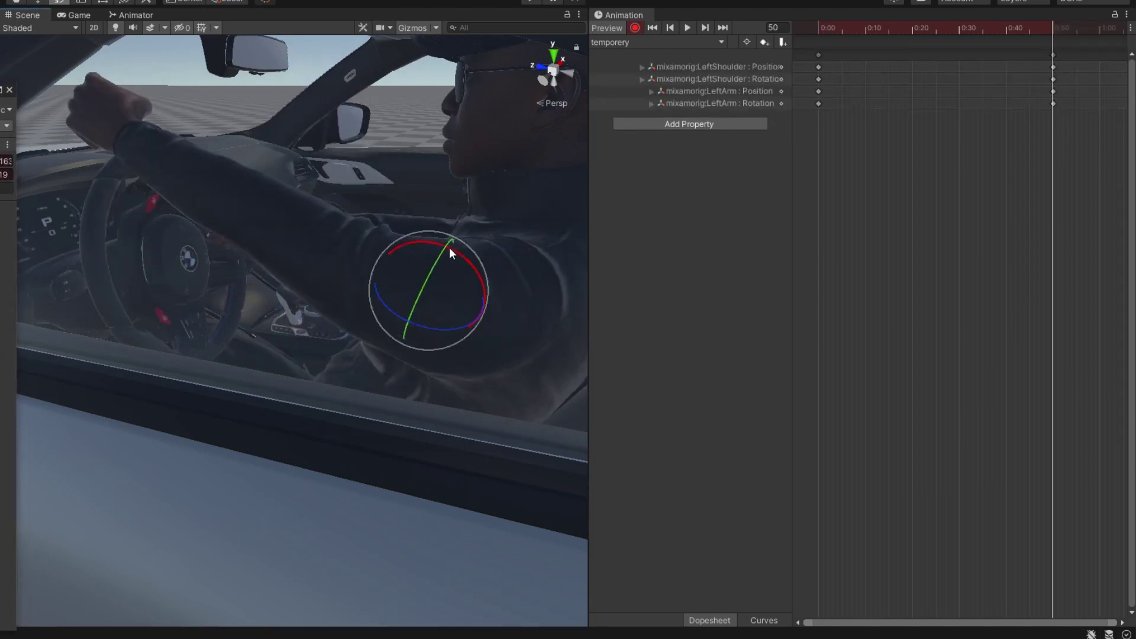
left_click_drag(449, 248, 428, 239)
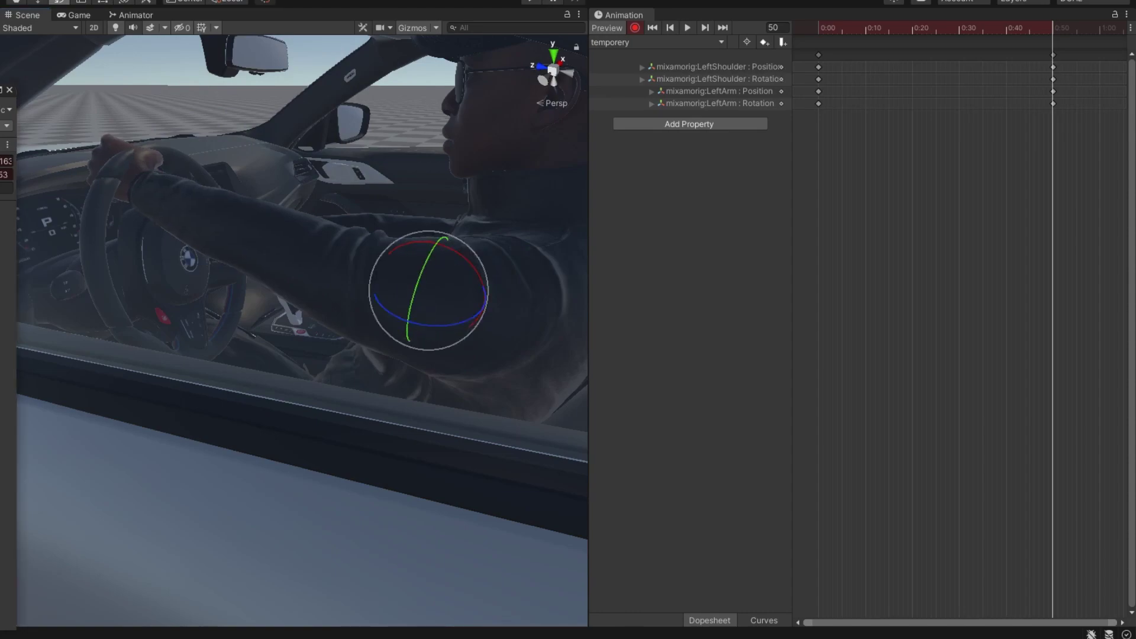
Step: Refine the left arm and LeftHand rotations at frame 50 so the hand grips the top of the steering wheel
left_click_drag(147, 141, 128, 146)
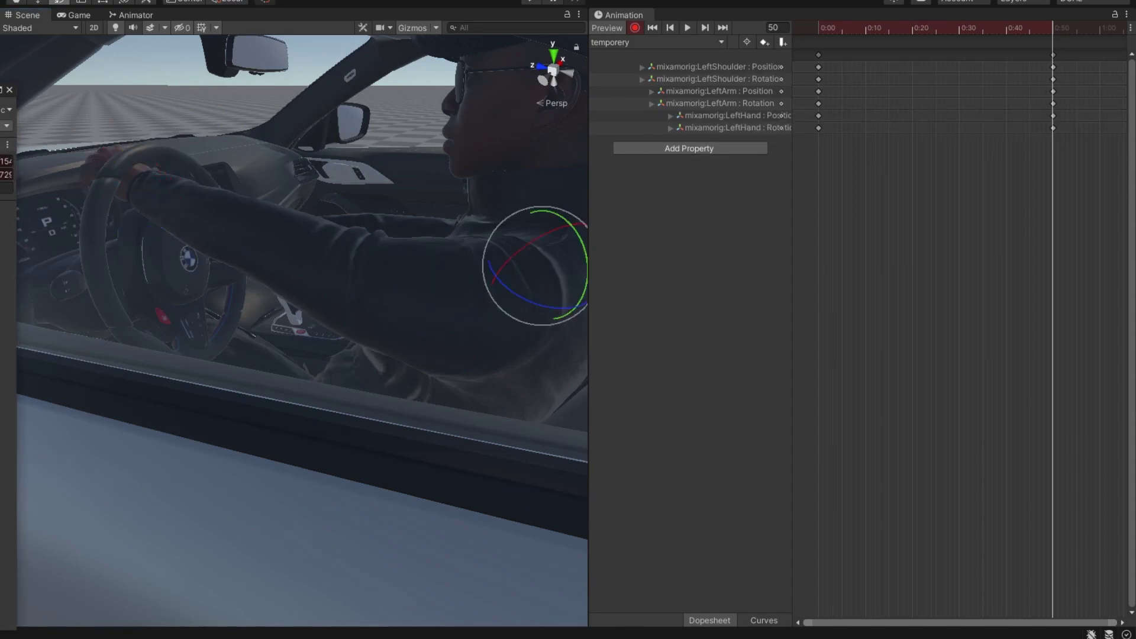
left_click_drag(487, 247, 485, 278)
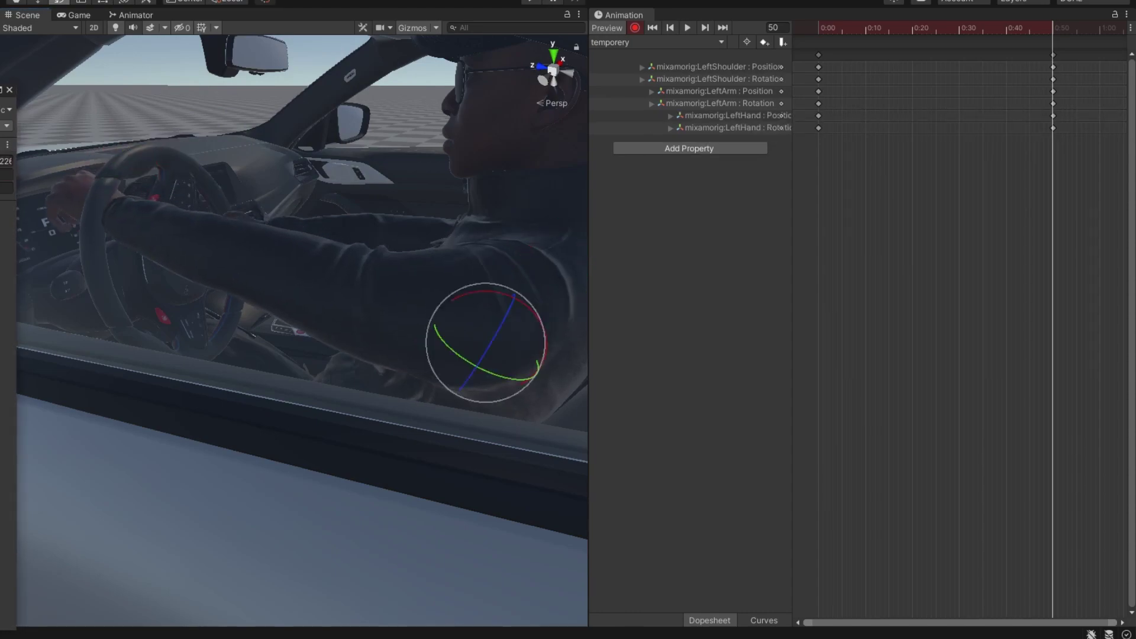
left_click_drag(471, 364, 471, 287)
key("ctrl+z")
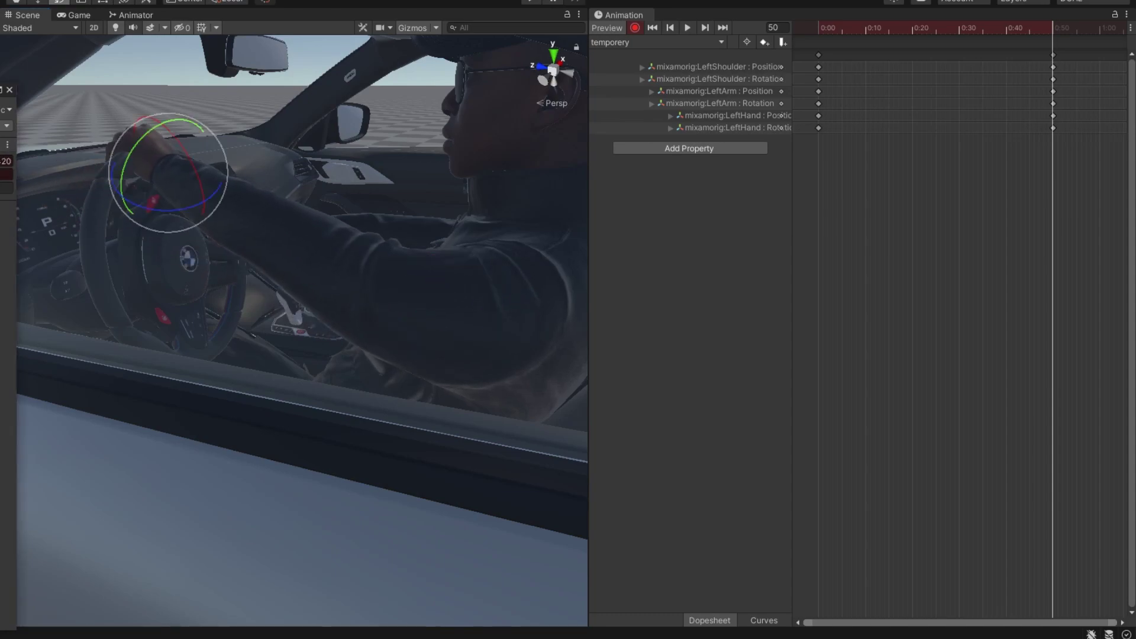
right_click_drag(118, 196, 157, 198)
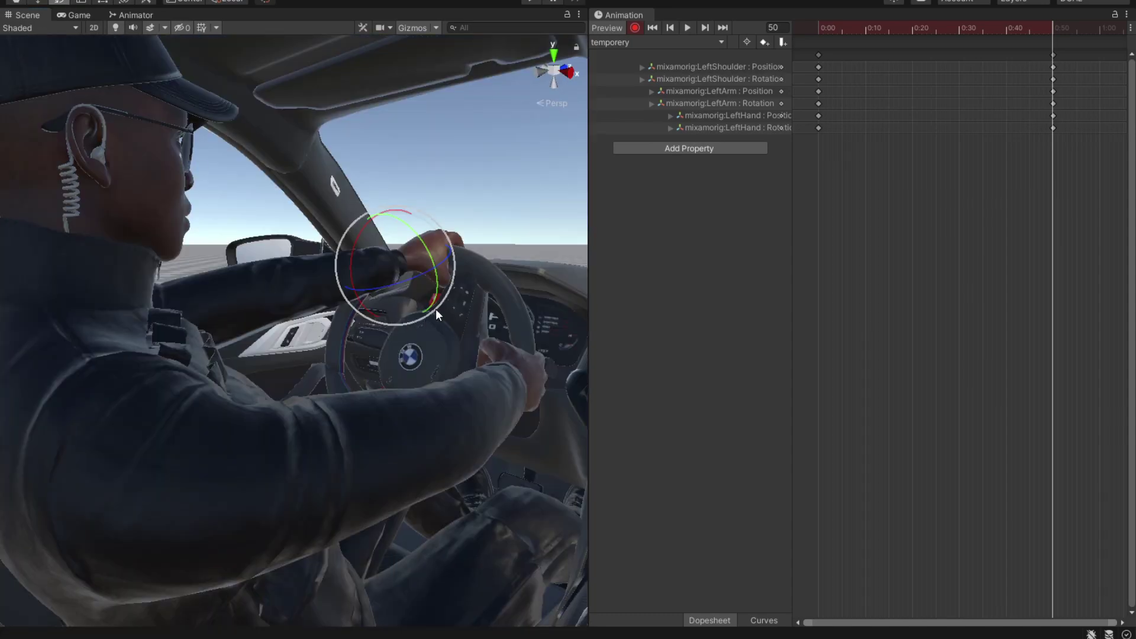
left_click_drag(435, 309, 389, 292, "alt")
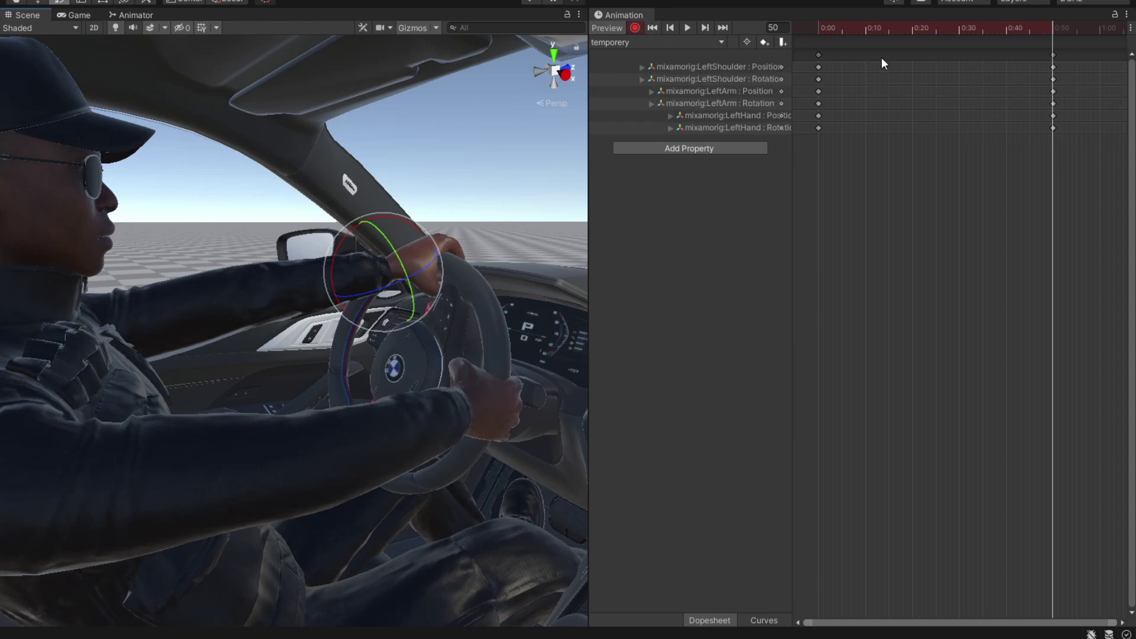
Step: Key a corrective left shoulder rotation at frame 25 of the temporery clip so the hand stays near the steering wheel's rim
left_click_drag(1052, 26, 834, 55)
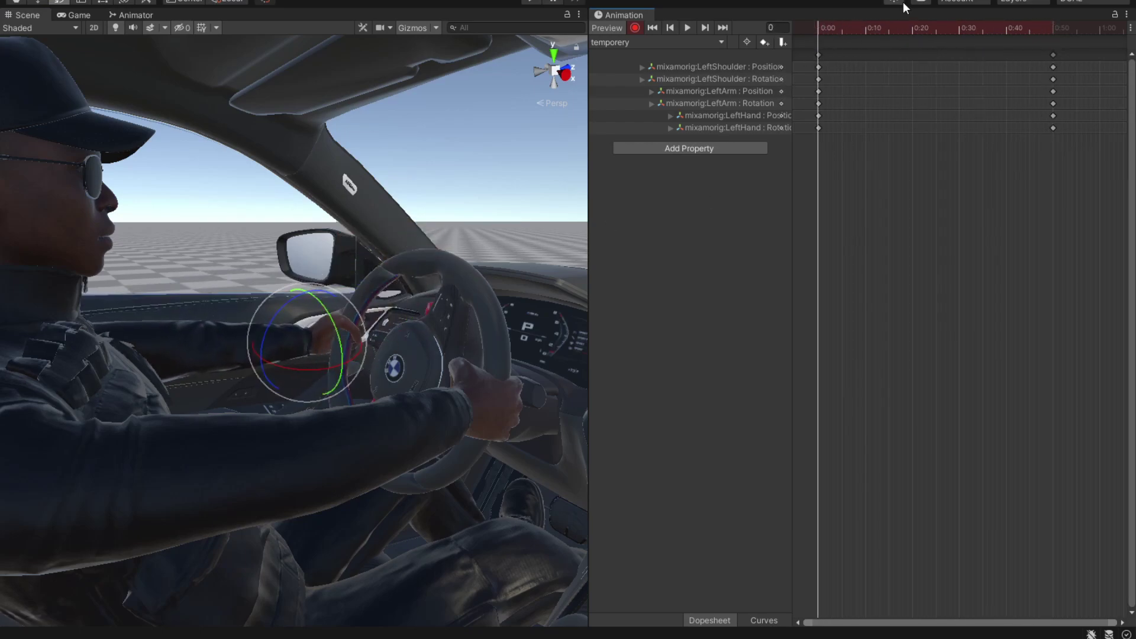
left_click_drag(897, 29, 964, 56)
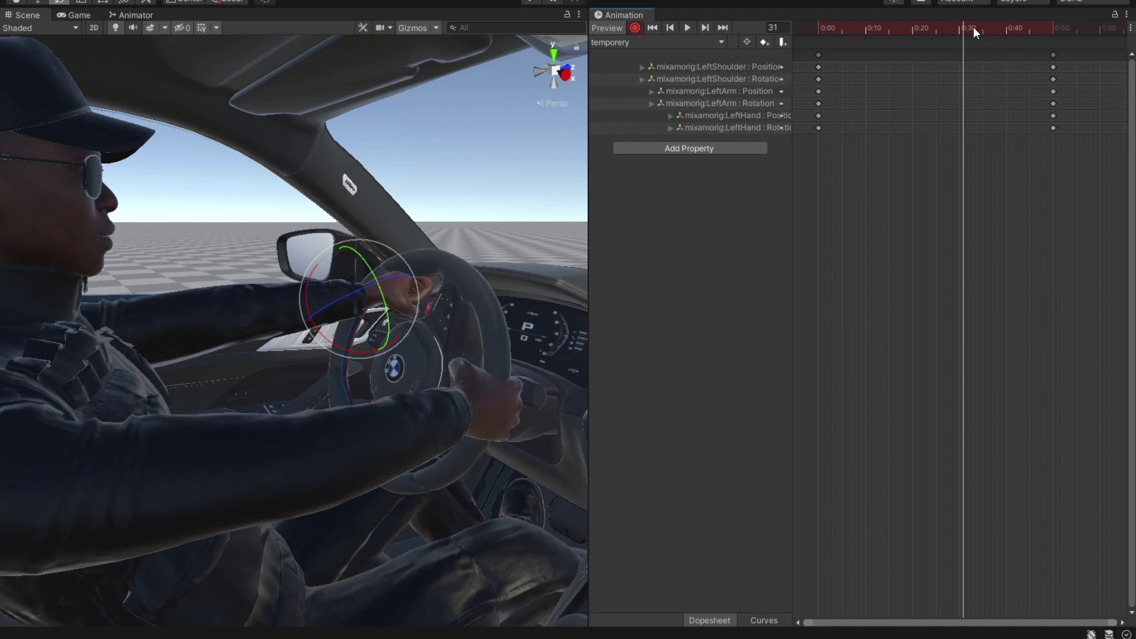
left_click_drag(960, 27, 932, 30)
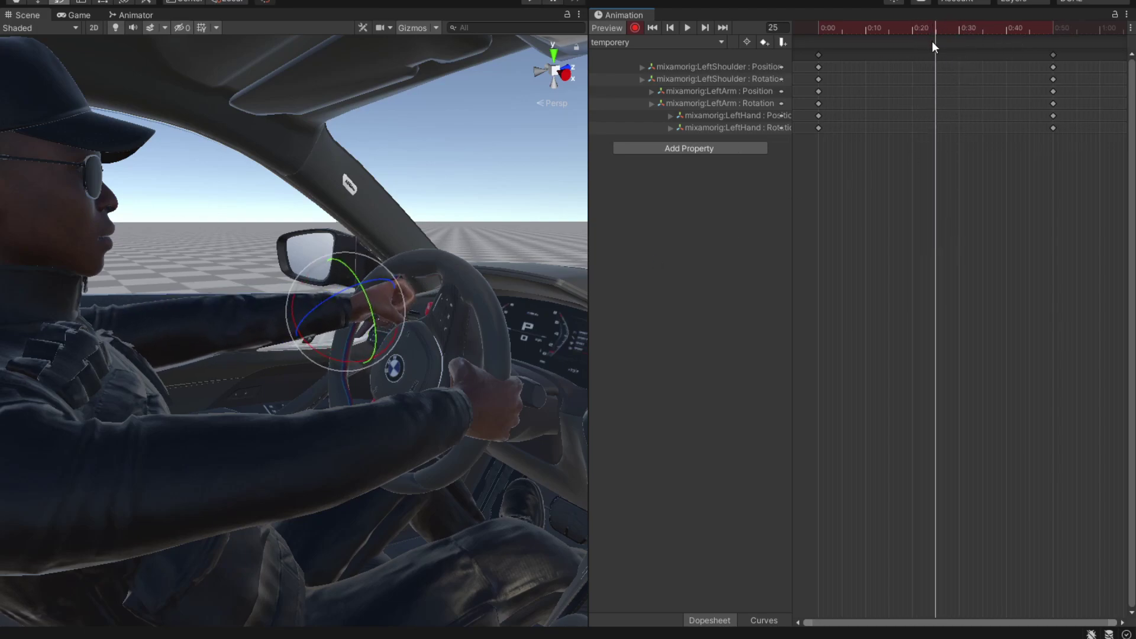
middle_click_drag(118, 343, 248, 322)
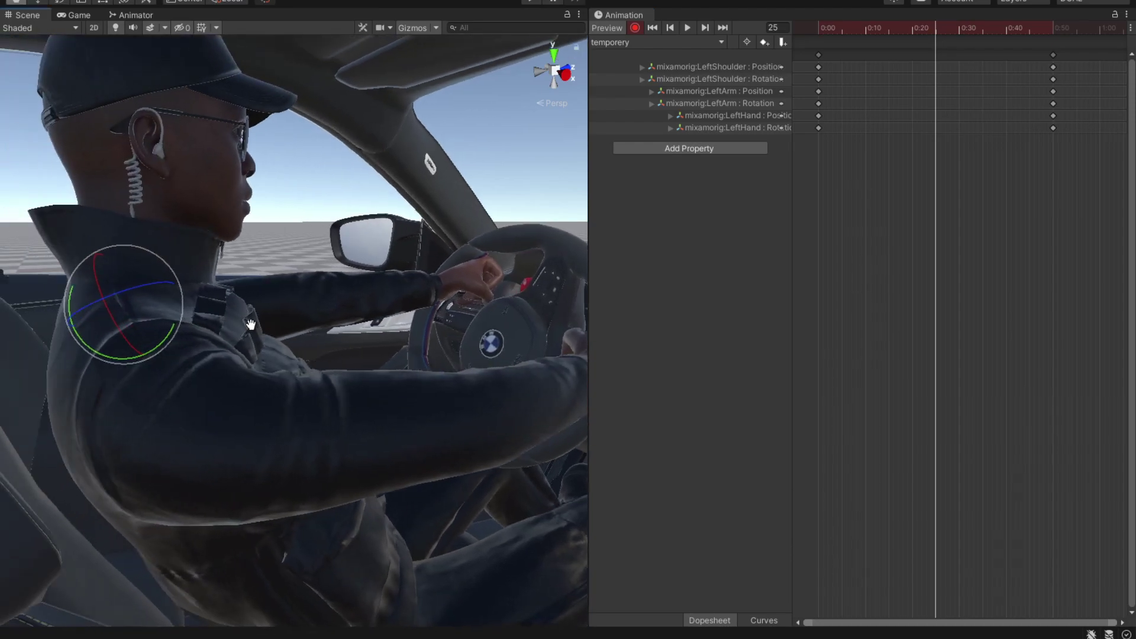
left_click_drag(248, 322, 204, 343, "alt")
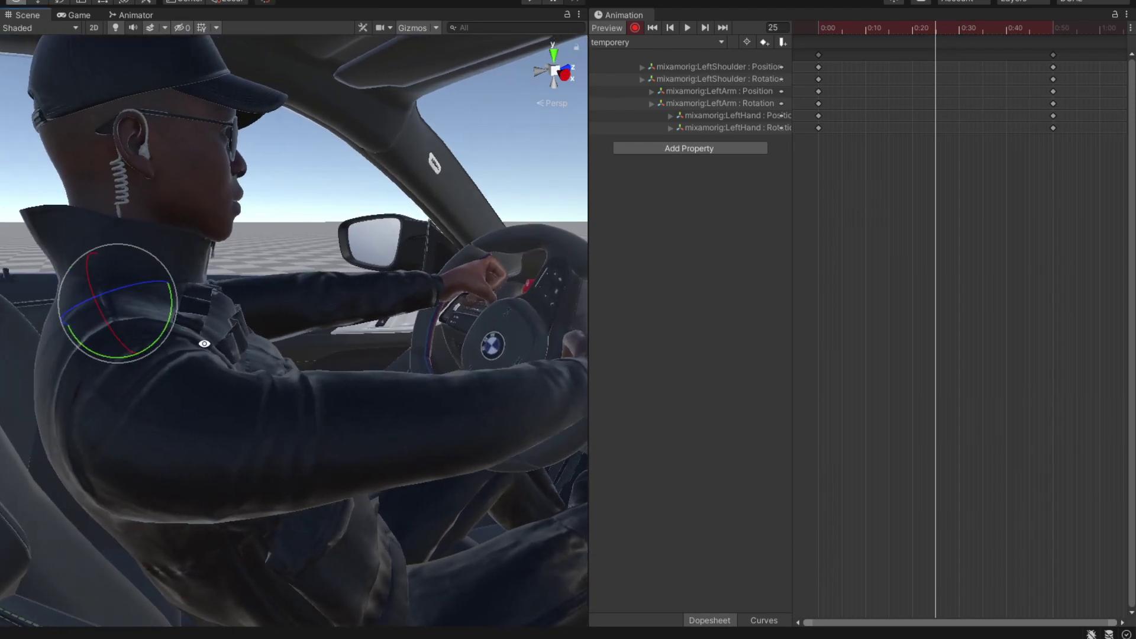
left_click_drag(106, 297, 116, 296)
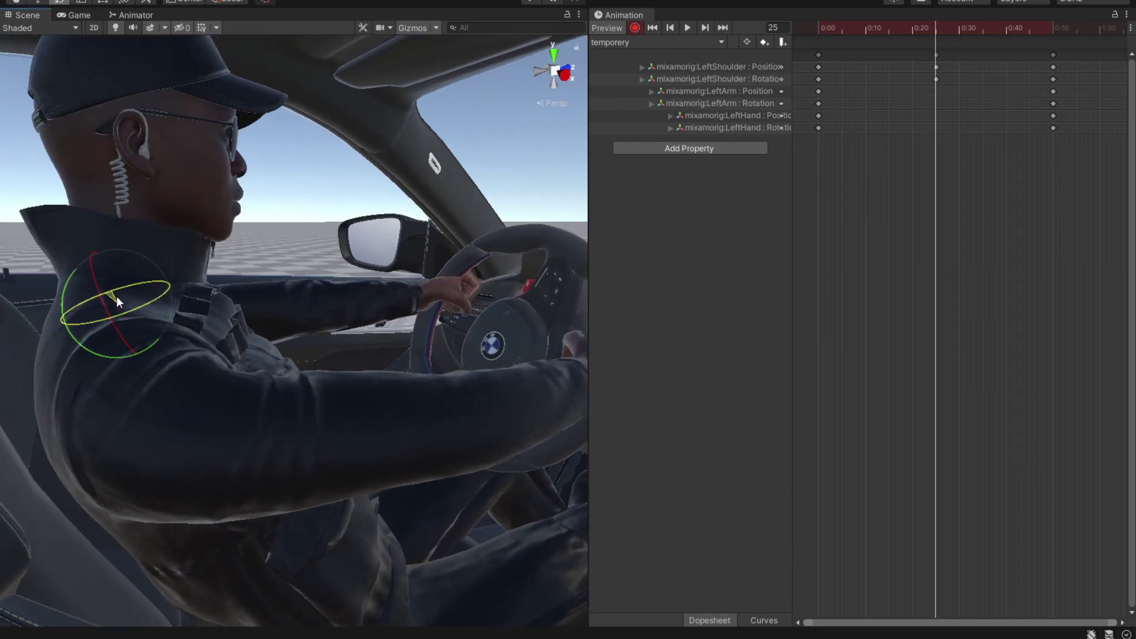
Step: Scrub through the temporery clip and check both of the driver's hands against the steering wheel
left_click_drag(818, 28, 921, 70)
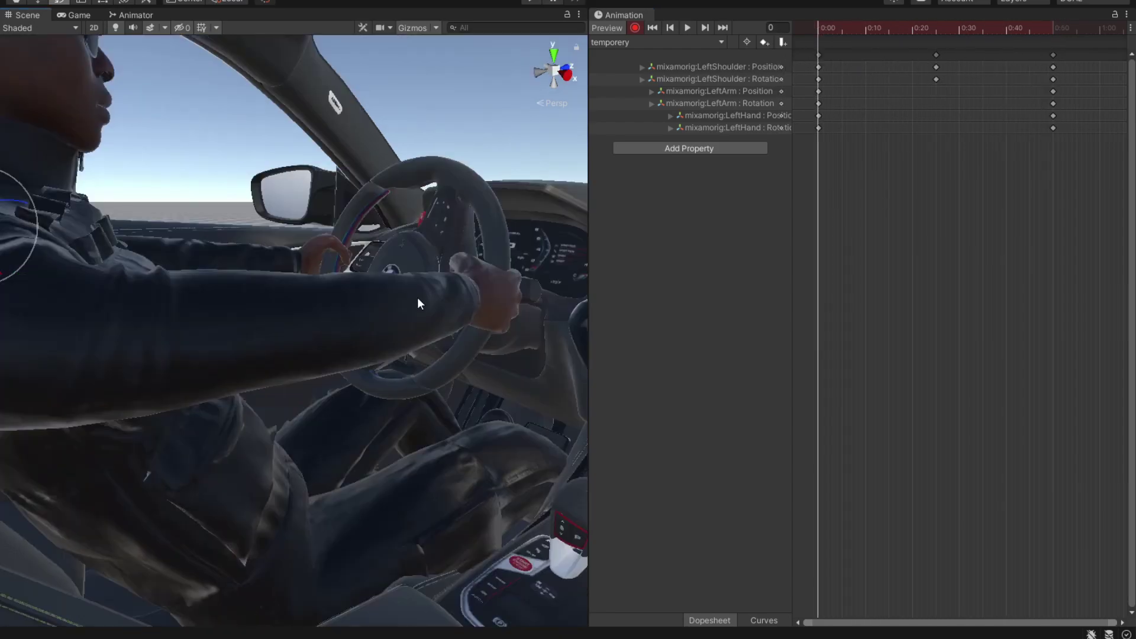
left_click_drag(417, 297, 471, 292, "alt")
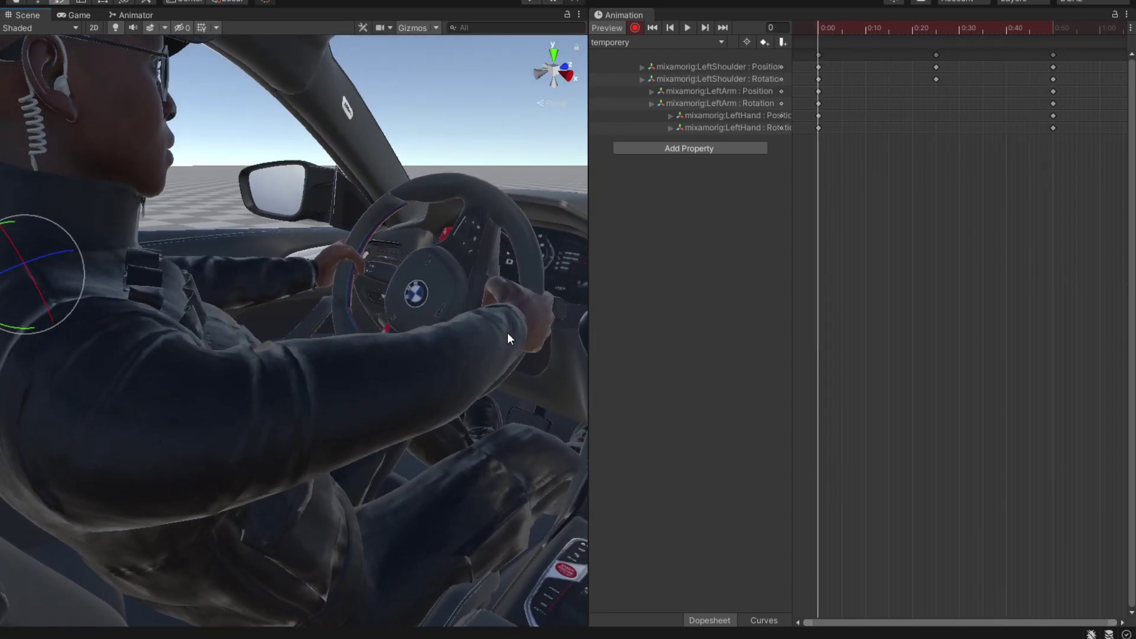
left_click_drag(429, 350, 463, 363, "alt")
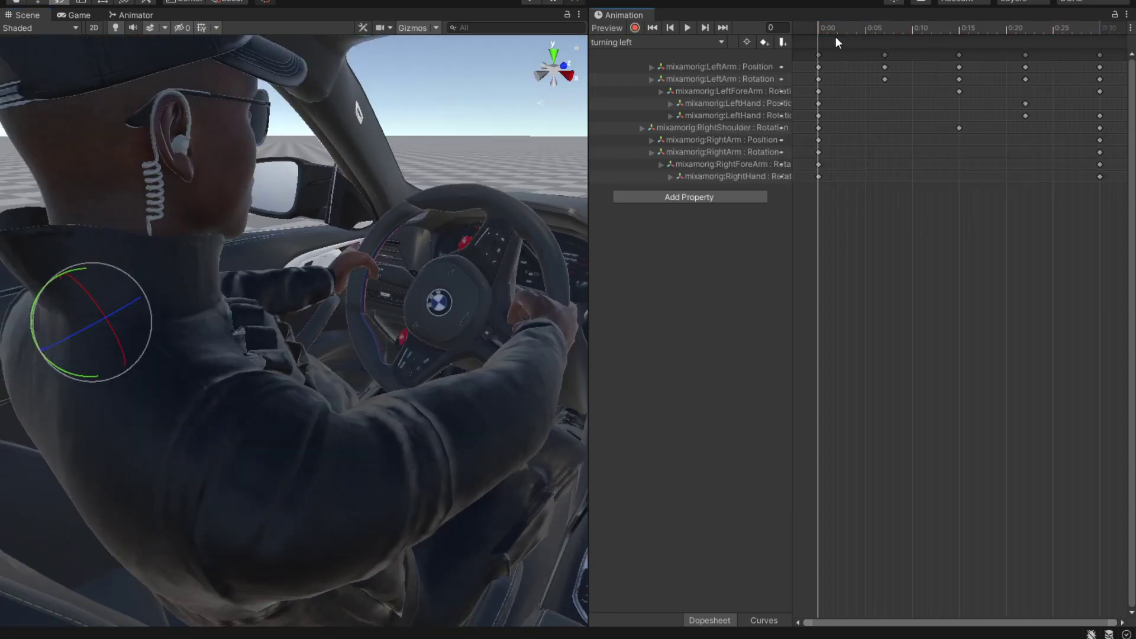
Step: Preview the arm motion in the turning left clip and in the turning right clip
left_click_drag(825, 28, 1064, 55)
left_click(680, 42)
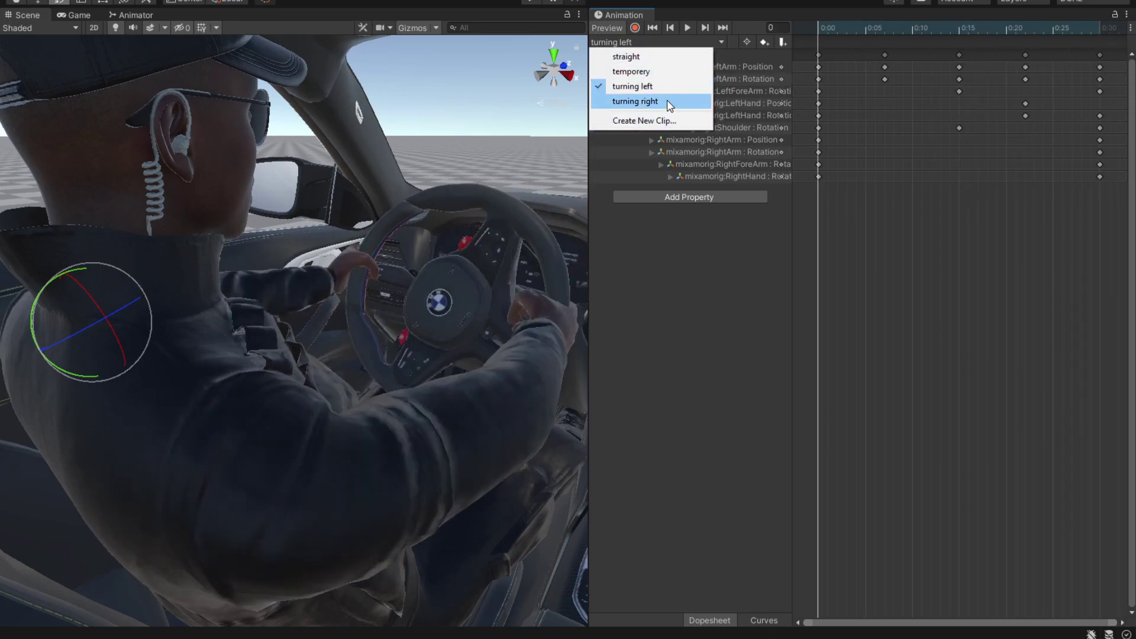
left_click(651, 103)
left_click_drag(882, 30, 821, 64)
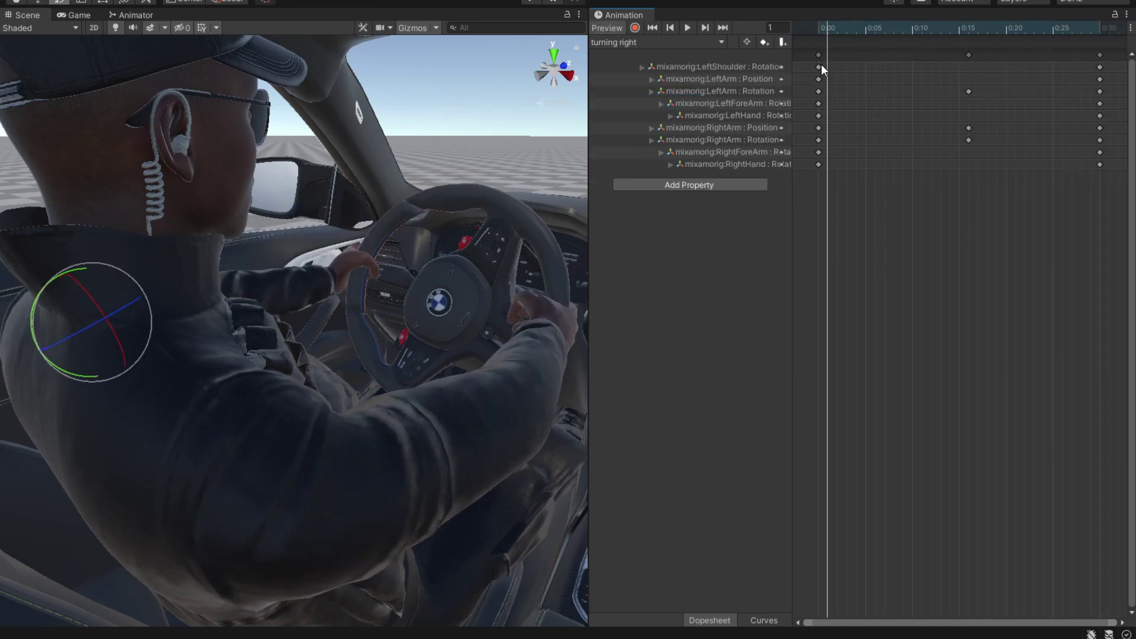
Step: Close the Animation window and open the Animator window
right_click(615, 14)
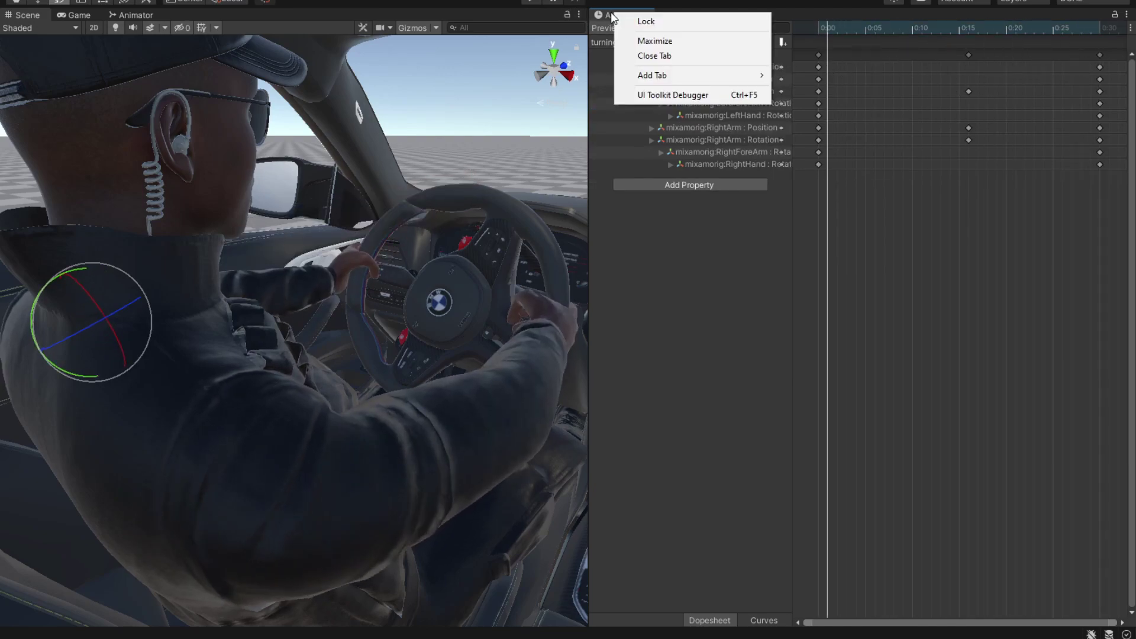
left_click(667, 59)
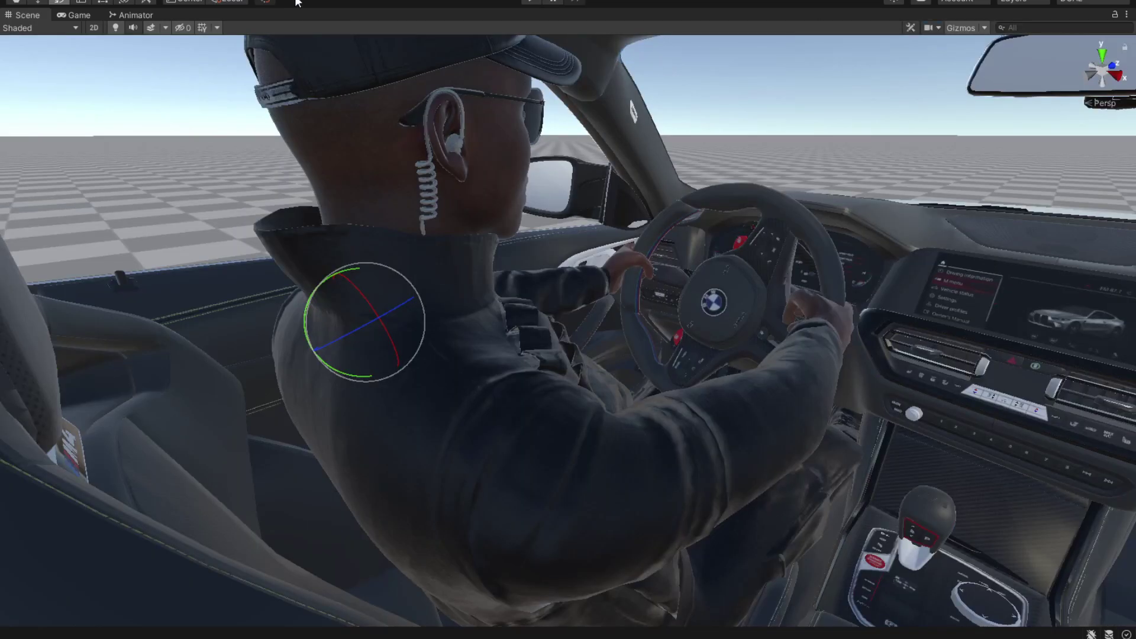
left_click(339, 1)
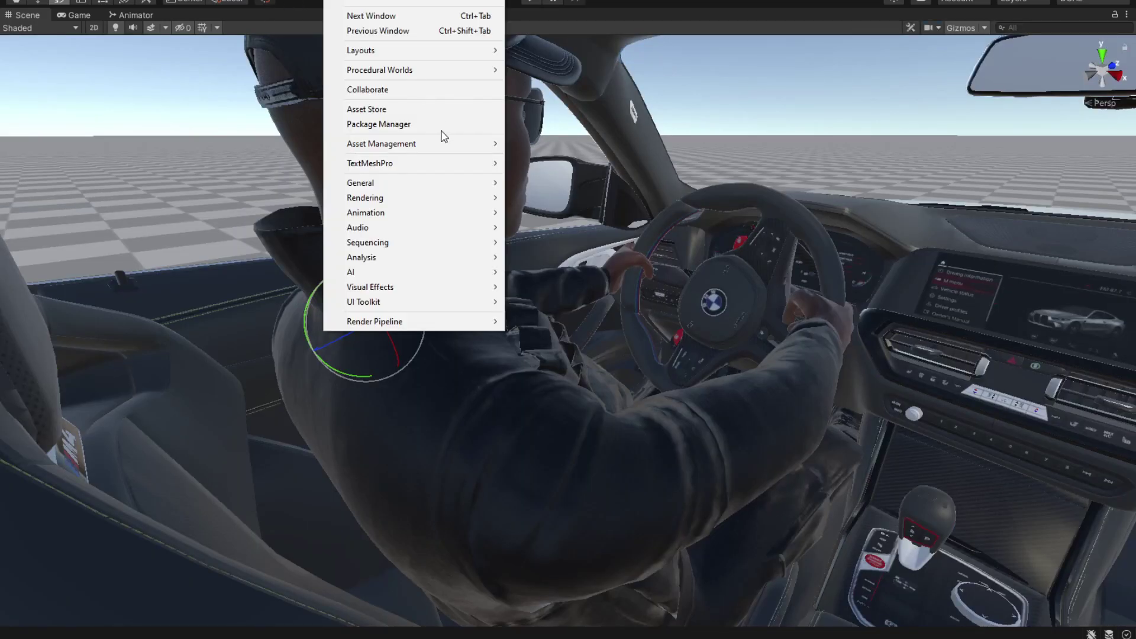
mouse_move(477, 215)
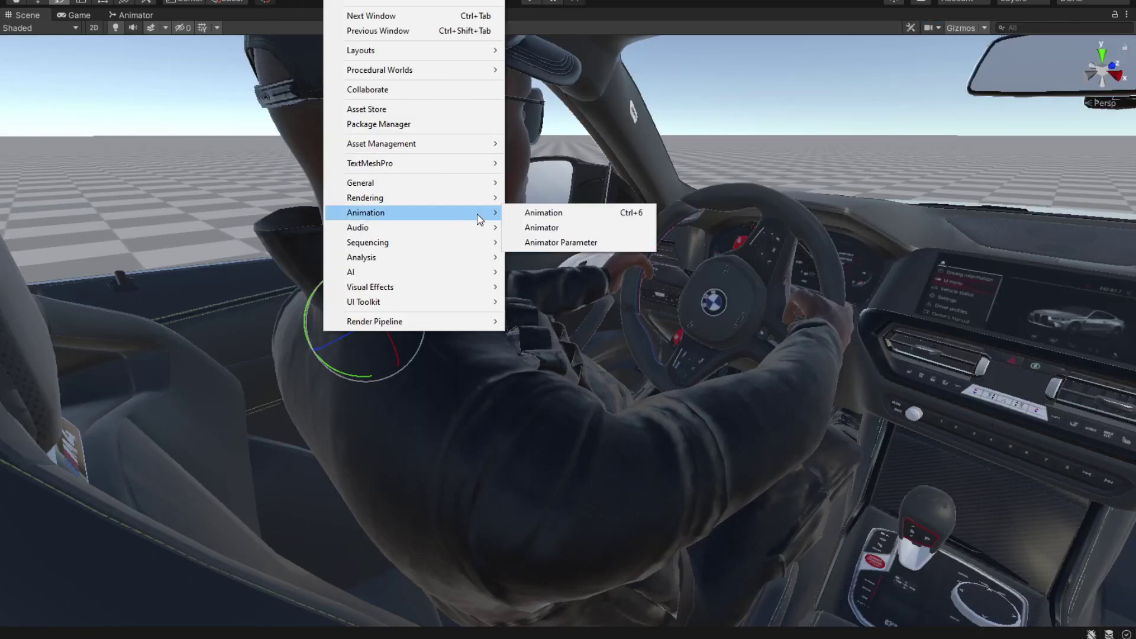
left_click(556, 228)
Step: Check the Base Layer's state creation options, and open the Blend Tree to view its connected motions
middle_click_drag(592, 147, 648, 215)
left_click_drag(754, 257, 586, 149)
right_click(647, 150)
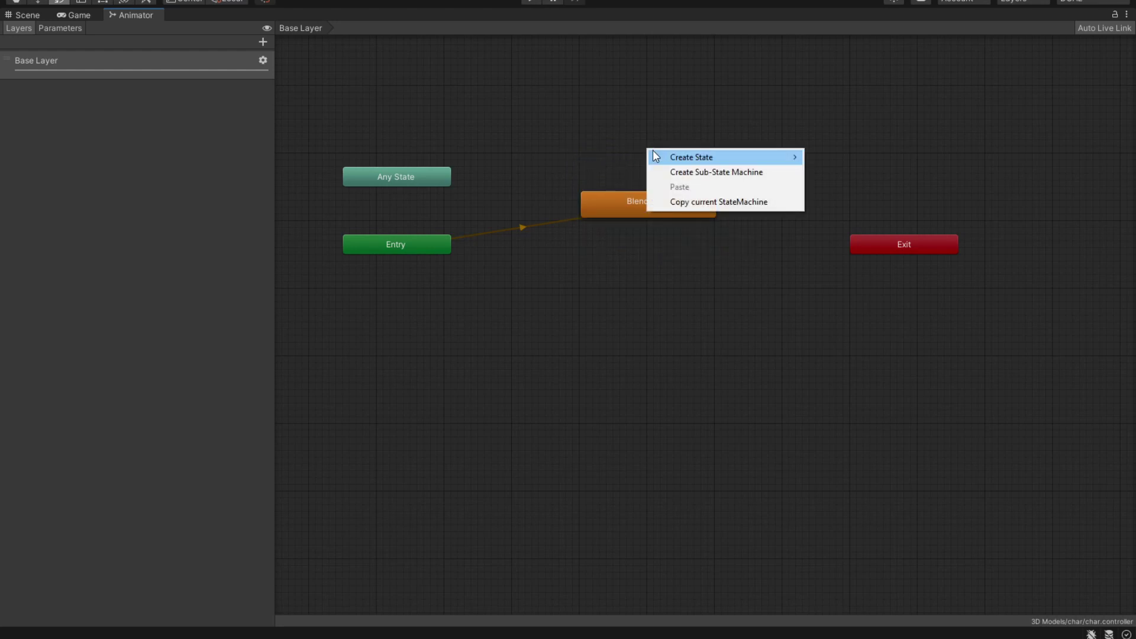
mouse_move(717, 157)
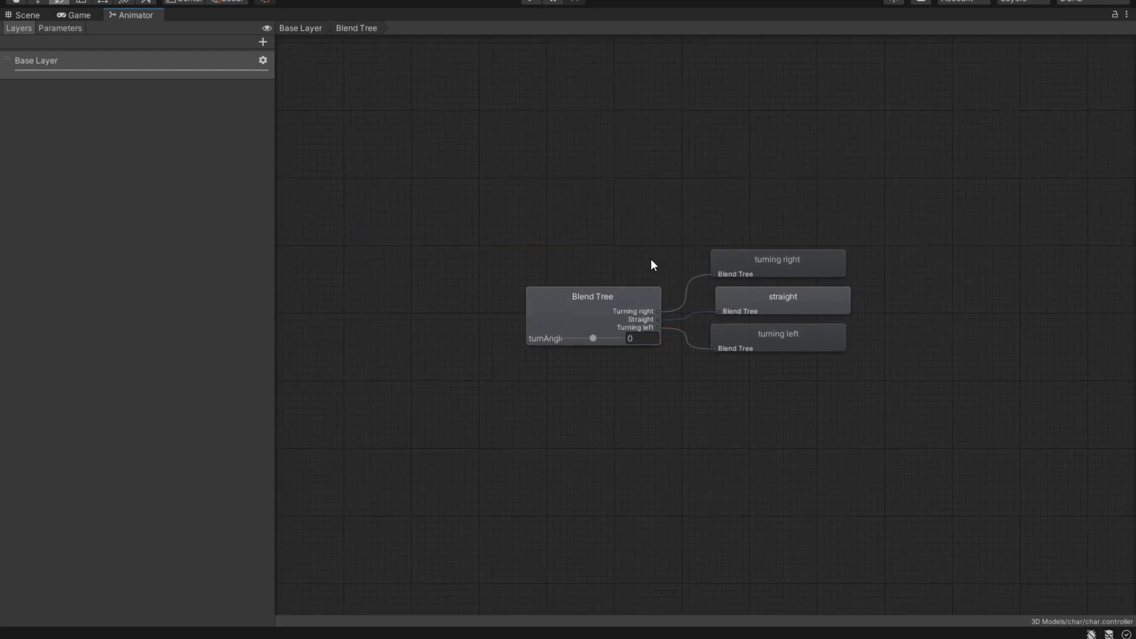
scroll(606, 231, "up", 5)
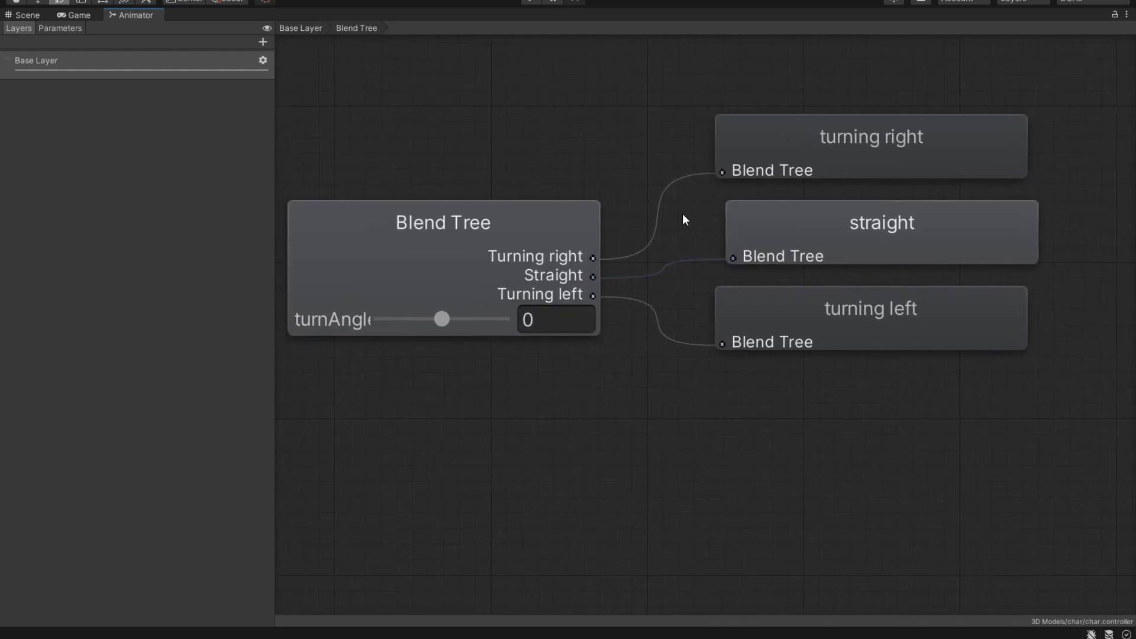
scroll(690, 216, "down", 2)
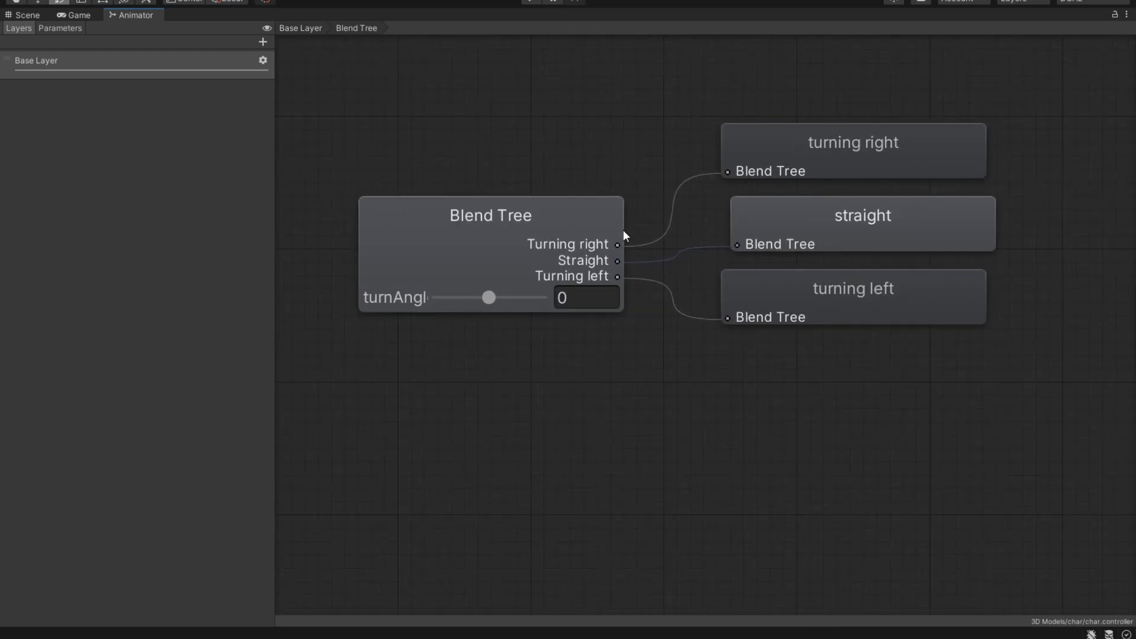
Step: Set the Blend Tree node's turnAngle to about -0.14 and select the node to show its motion settings
left_click_drag(491, 299, 516, 333)
scroll(529, 332, "up", 1)
left_click(574, 254)
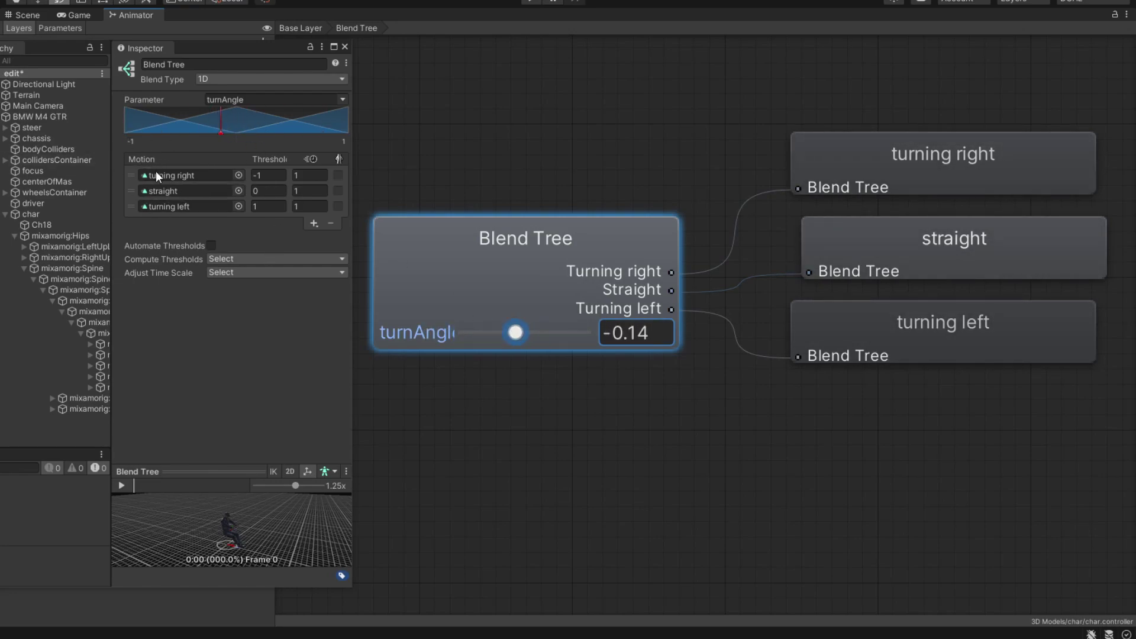
Step: Assign the turning right clip to the Blend Tree's first motion and go to that motion's threshold
left_click(314, 222)
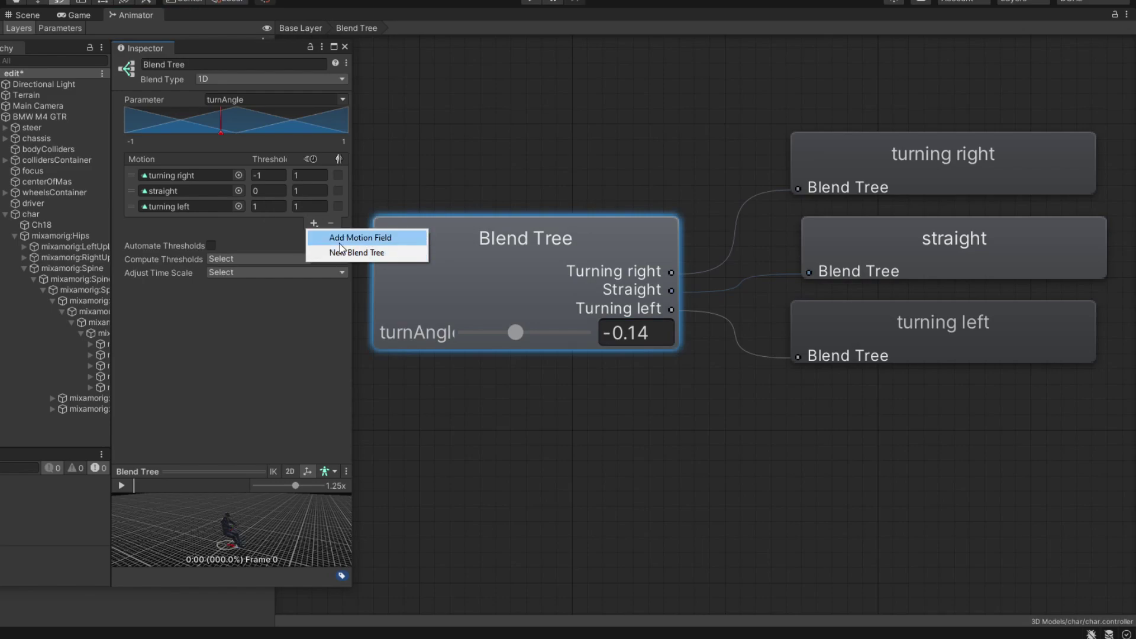
left_click(222, 213)
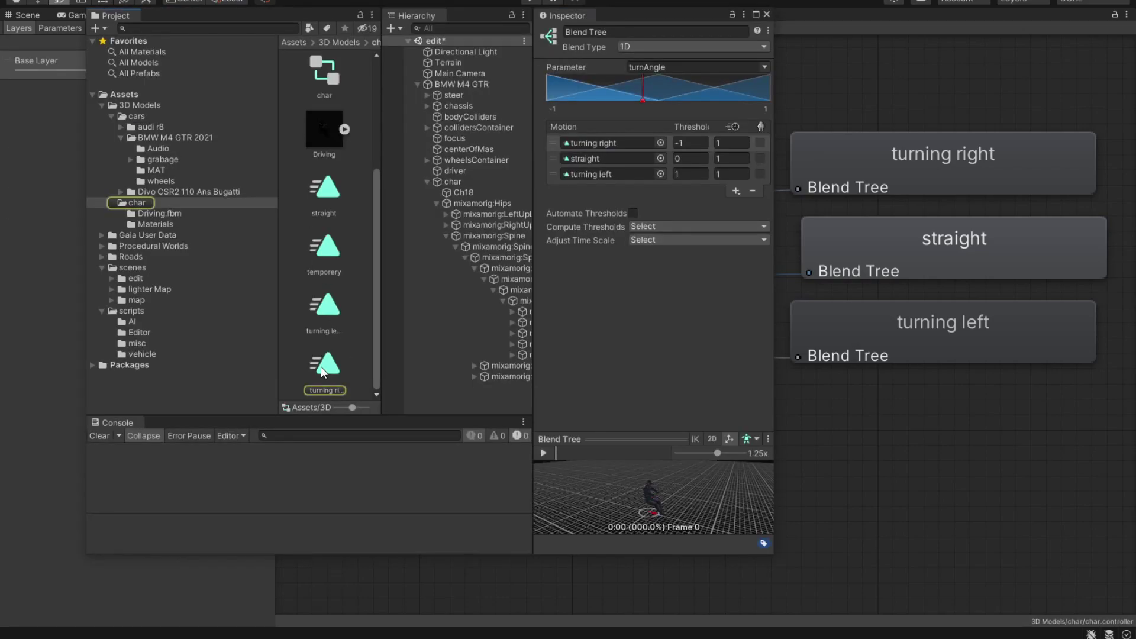
left_click_drag(321, 372, 629, 148)
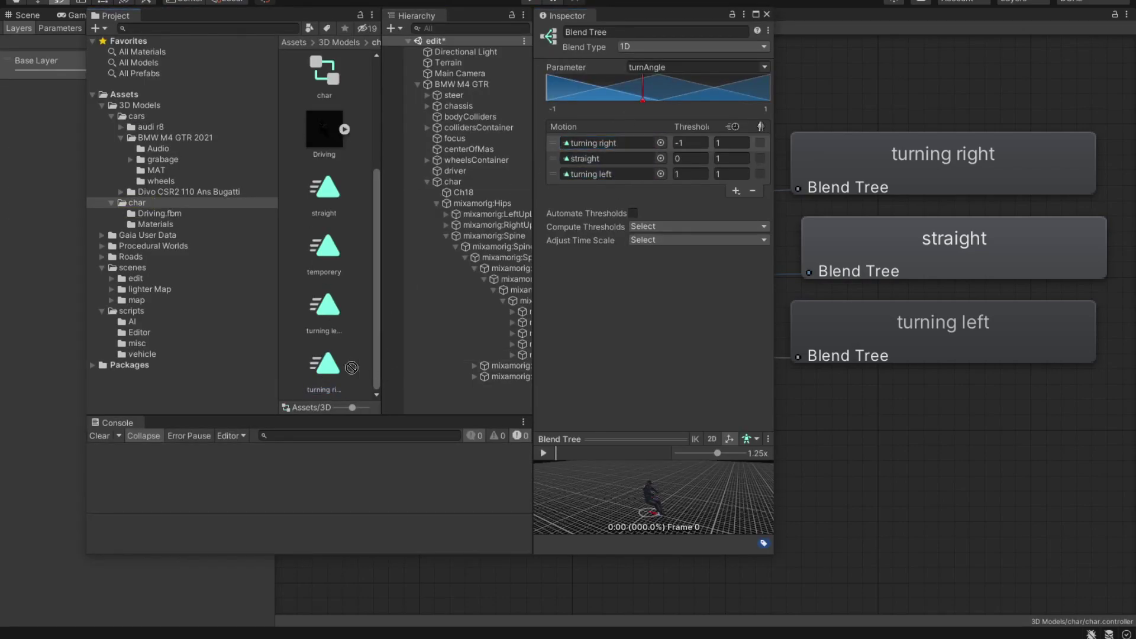
left_click(693, 144)
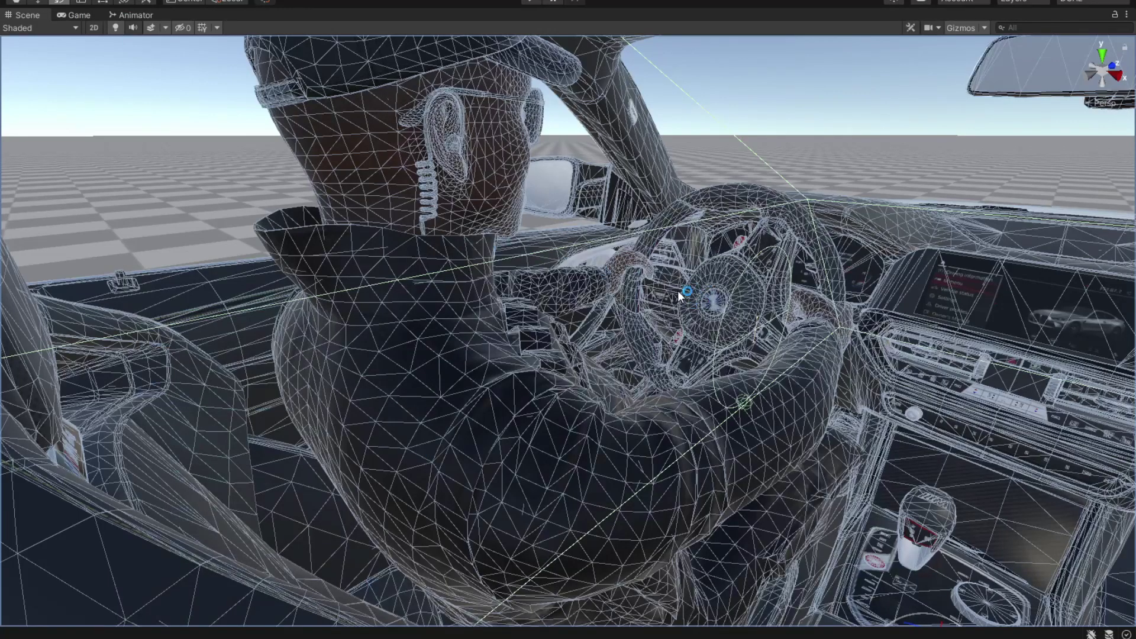
Step: Switch to controller.cs in Visual Studio Code and review how FixedUpdate passes animatorTurnAngle to turnAngle through SetFloat
left_click_drag(679, 296, 471, 293, "alt")
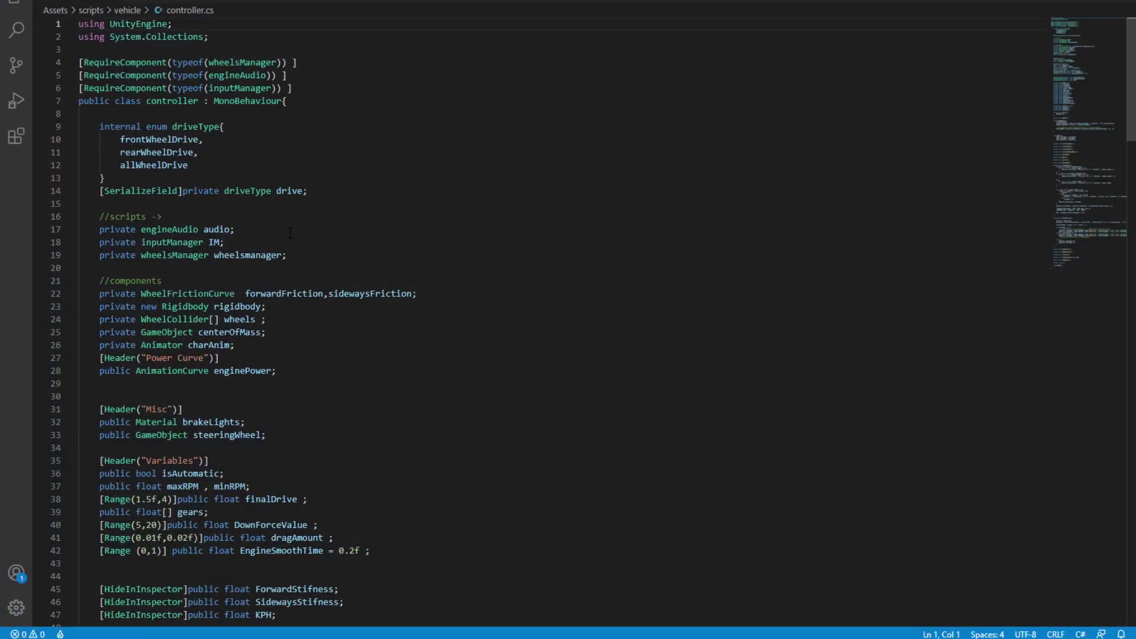
scroll(290, 232, "down", 4)
double_click(229, 176)
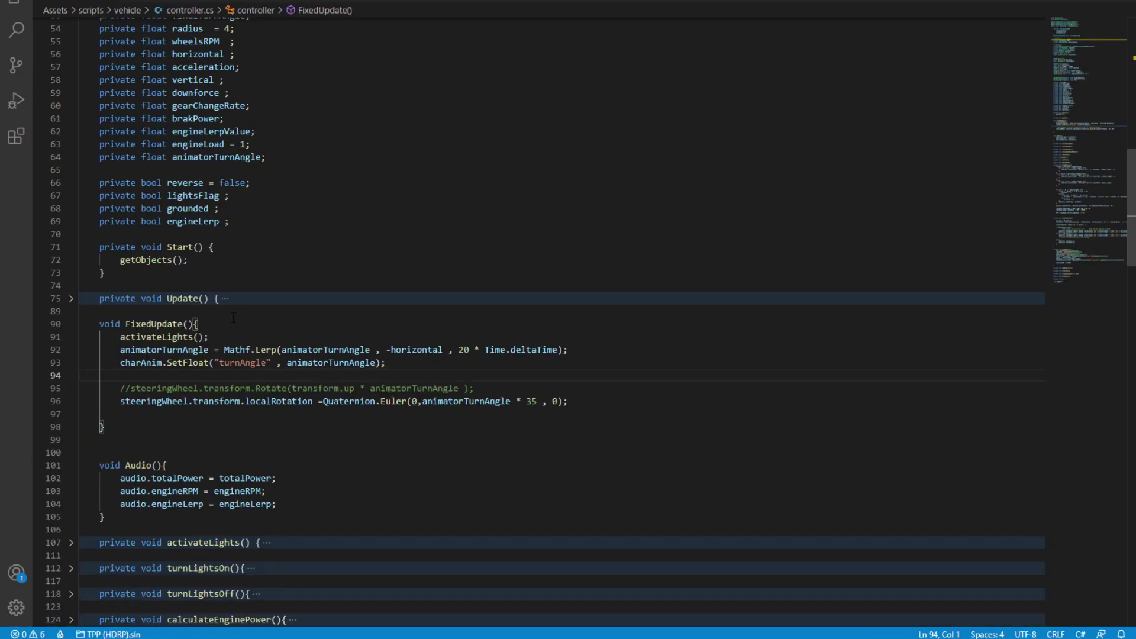
left_click(199, 324)
double_click(184, 298)
double_click(153, 324)
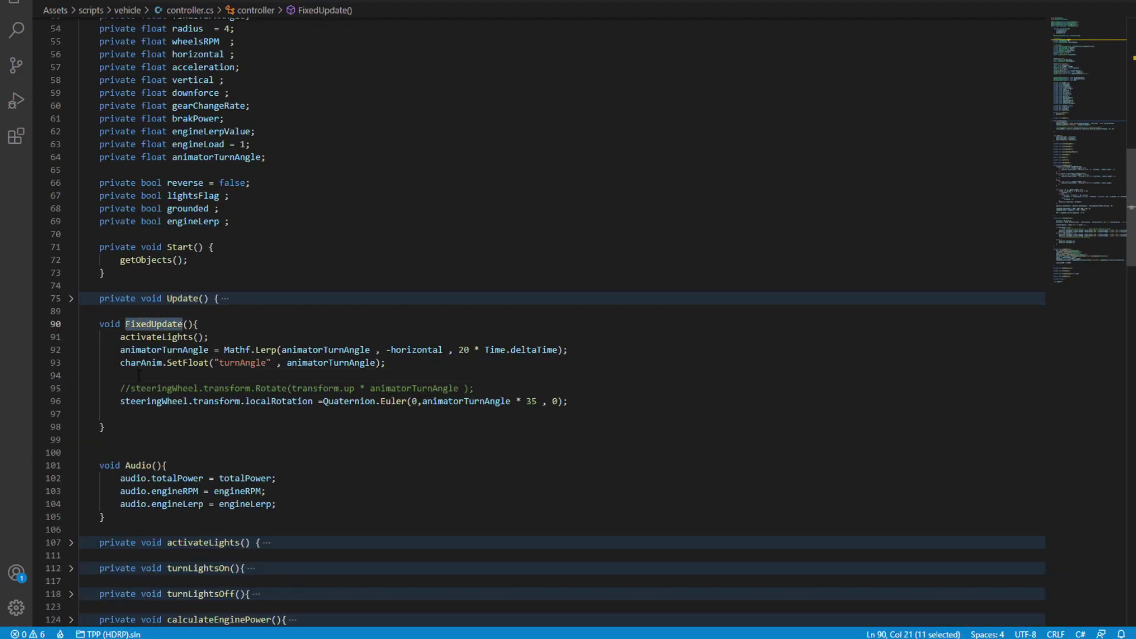
left_click_drag(167, 363, 209, 364)
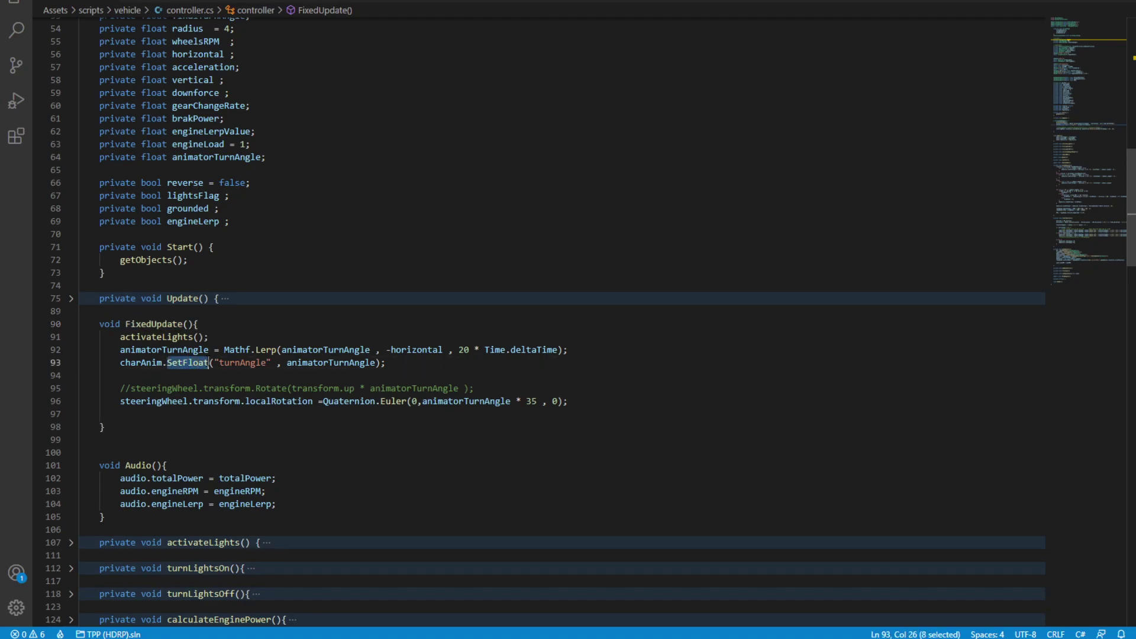
double_click(243, 362)
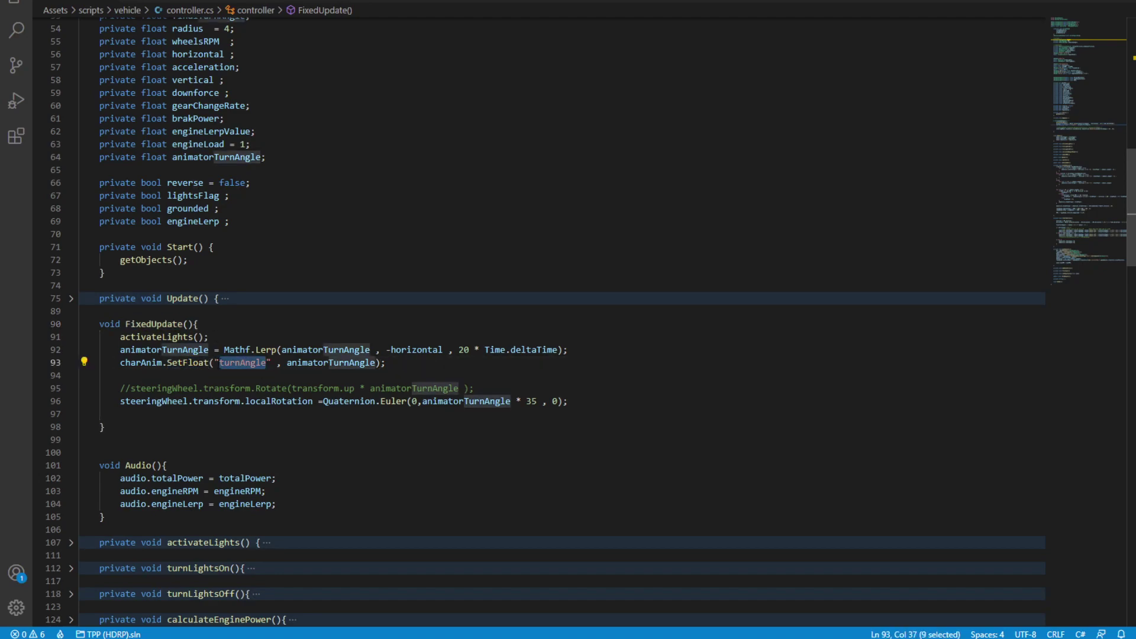
Step: Return to Unity and check the turnAngle parameter in the Animator against the Blend Tree's slider
left_click(255, 637)
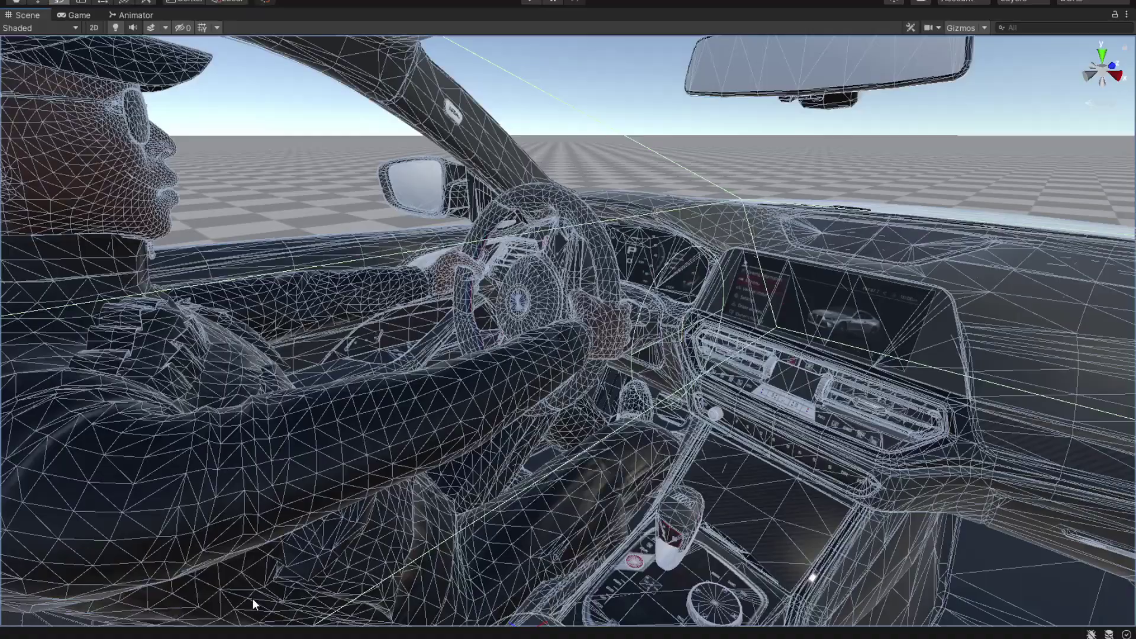
left_click(140, 18)
left_click(62, 27)
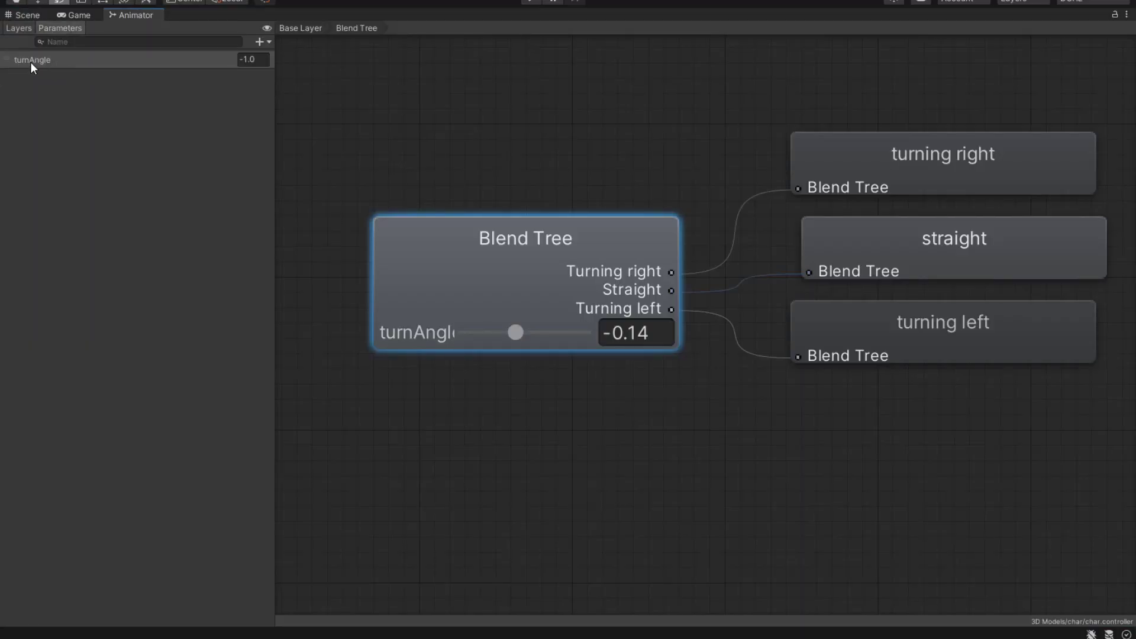
mouse_move(515, 332)
left_mouse_down()
mouse_move(429, 329)
mouse_move(599, 337)
mouse_move(517, 334)
left_mouse_up()
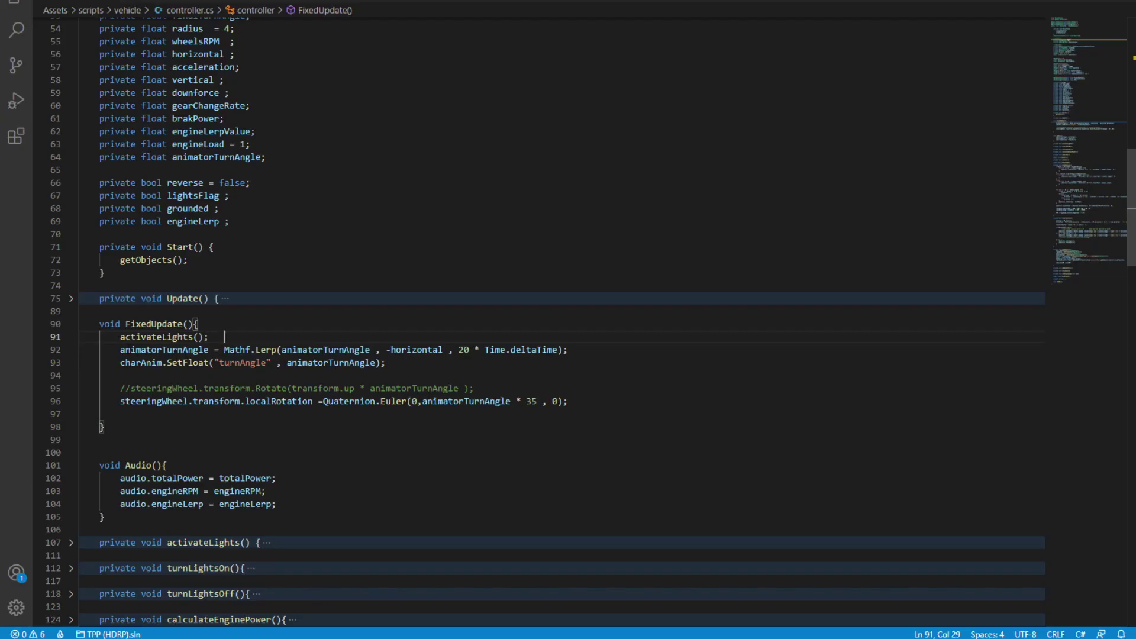
Step: Review the line of FixedUpdate in controller.cs that computes animatorTurnAngle with Mathf.Lerp
double_click(128, 350)
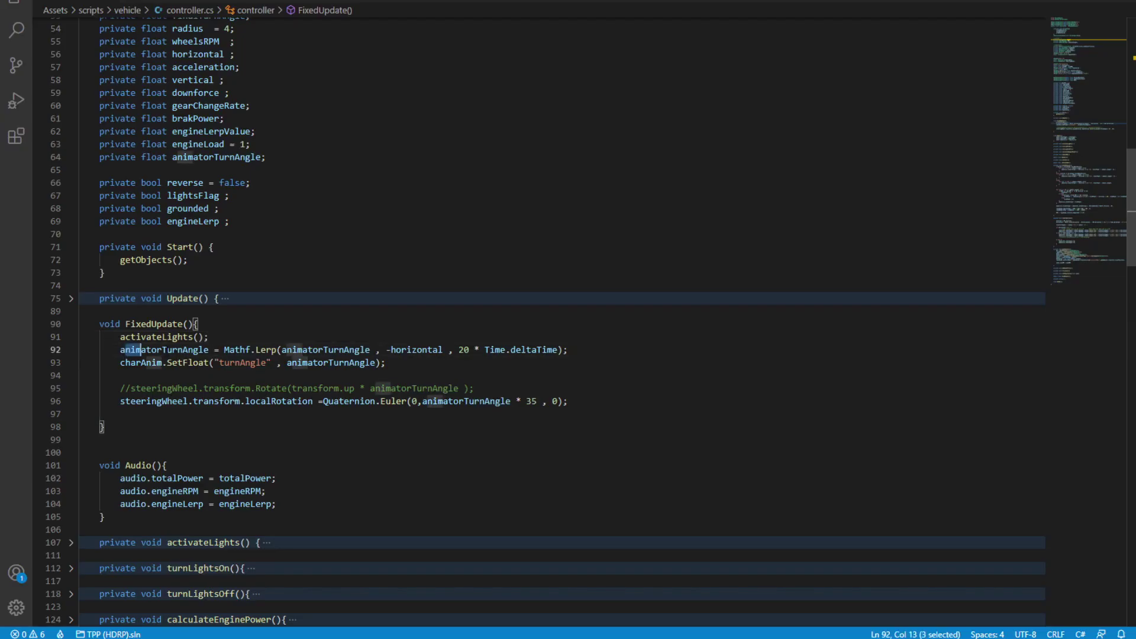
key("Escape")
left_click_drag(207, 323, 278, 349)
left_click(288, 340)
Step: Switch back to Unity's scene and examine the driver's arms and hands on the steering wheel from several angles
key("Tab")
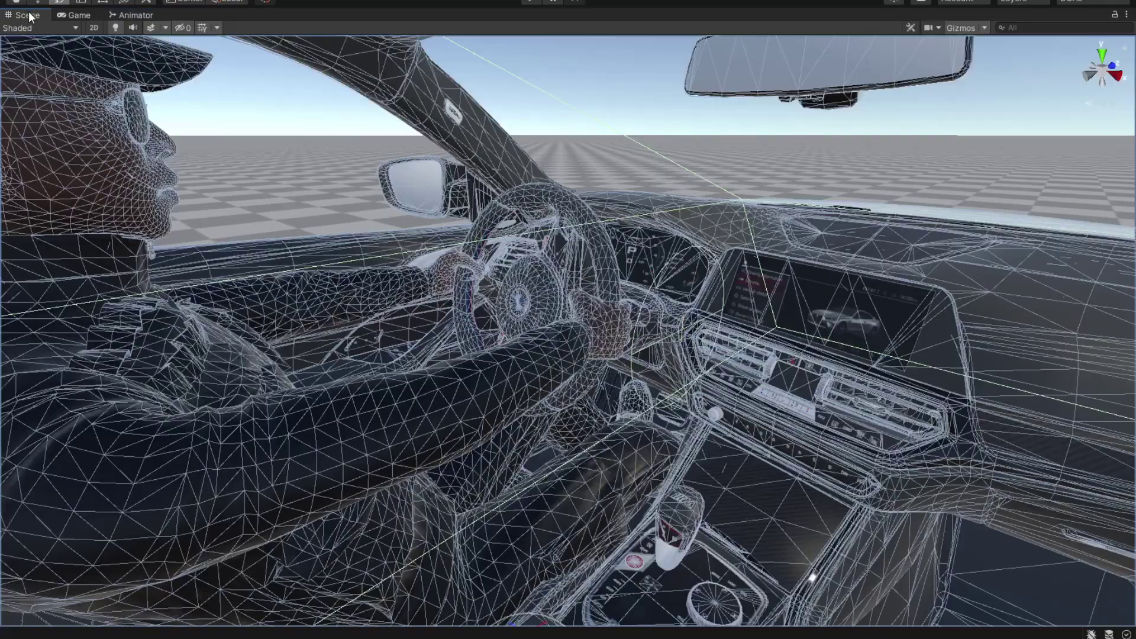
middle_click_drag(450, 349, 488, 339)
scroll(489, 338, "down", 5)
left_click_drag(481, 322, 355, 270, "alt")
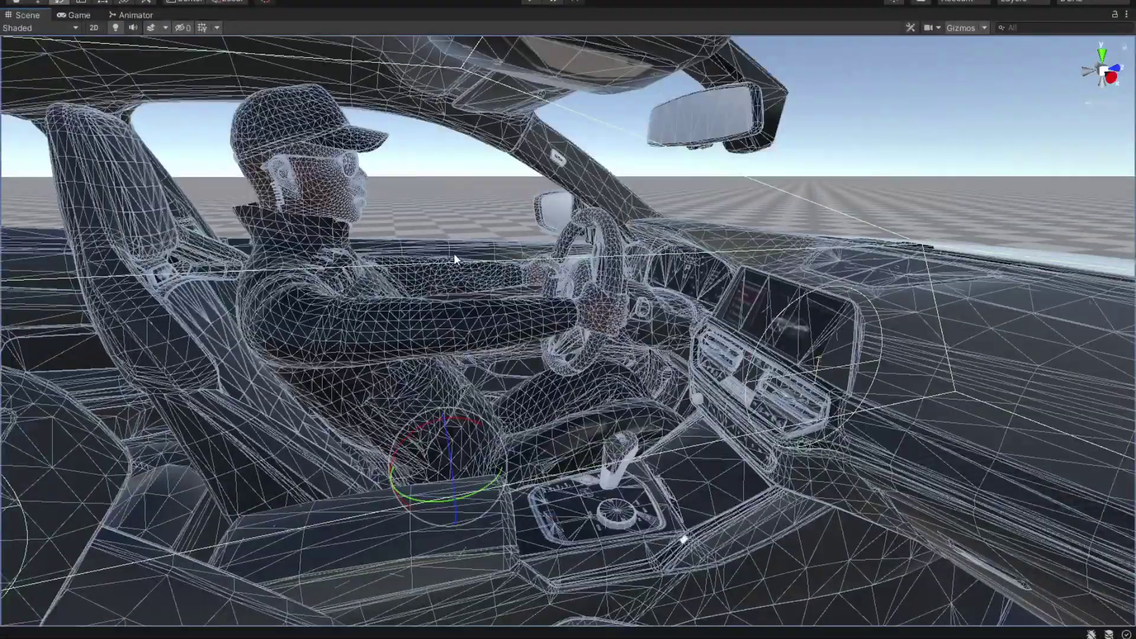
middle_click_drag(454, 259, 436, 279)
scroll(517, 286, "up", 5)
left_click_drag(437, 278, 536, 284, "alt")
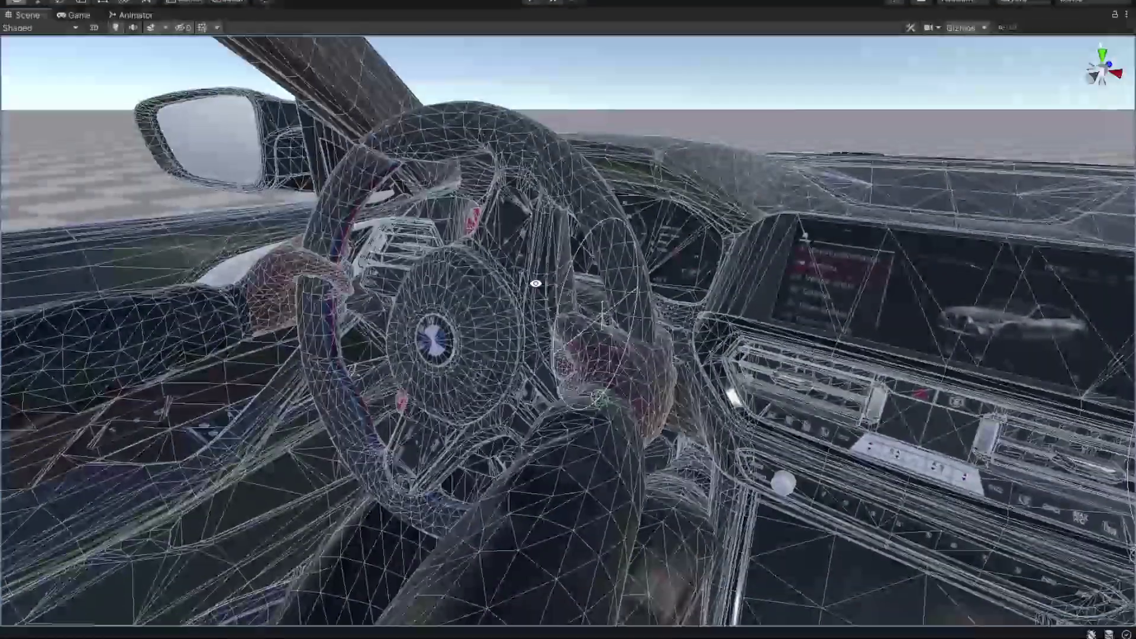
scroll(535, 284, "down", 8)
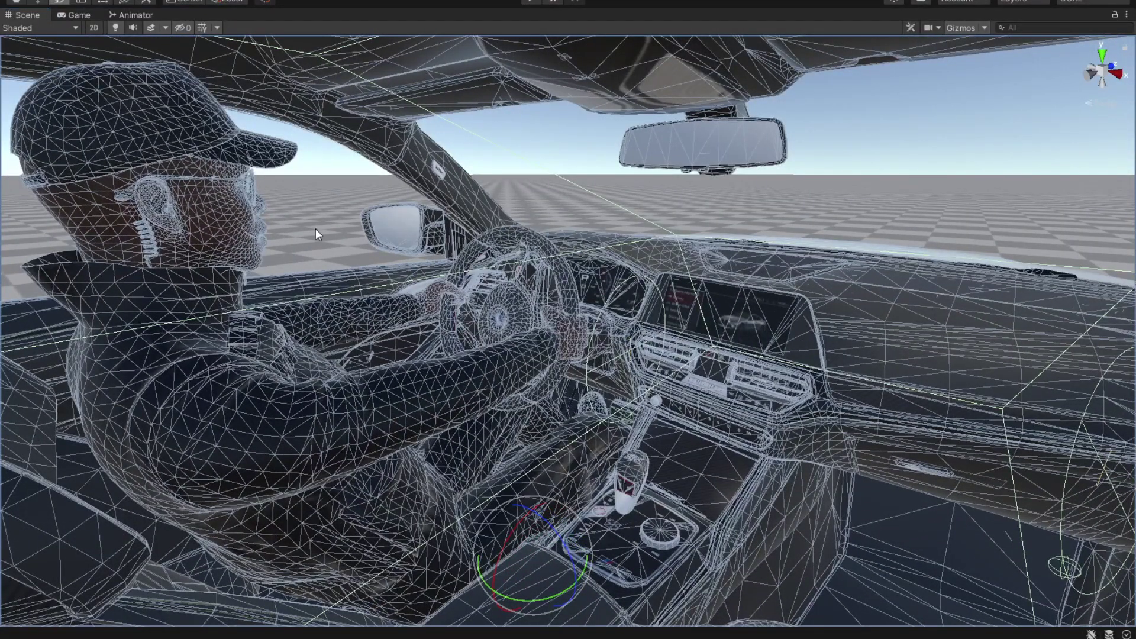
left_click_drag(508, 306, 521, 271, "alt")
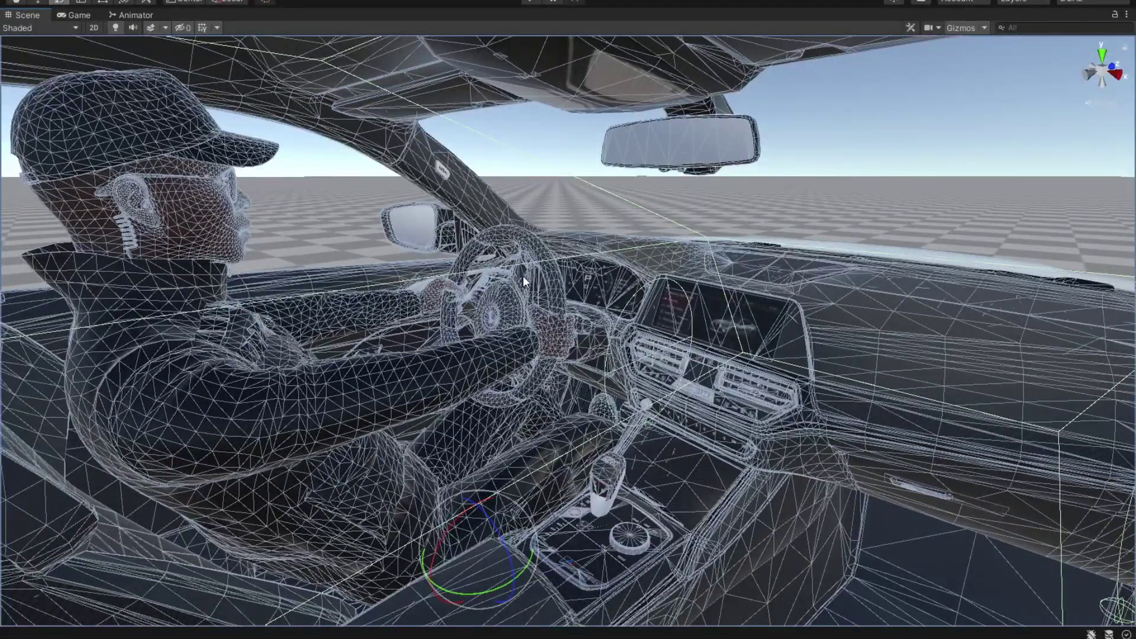
Step: Select the steer object of the BMW M4 GTR, frame it and turn it about its local Y axis
left_click_drag(0, 86, 204, 278)
left_click(203, 358)
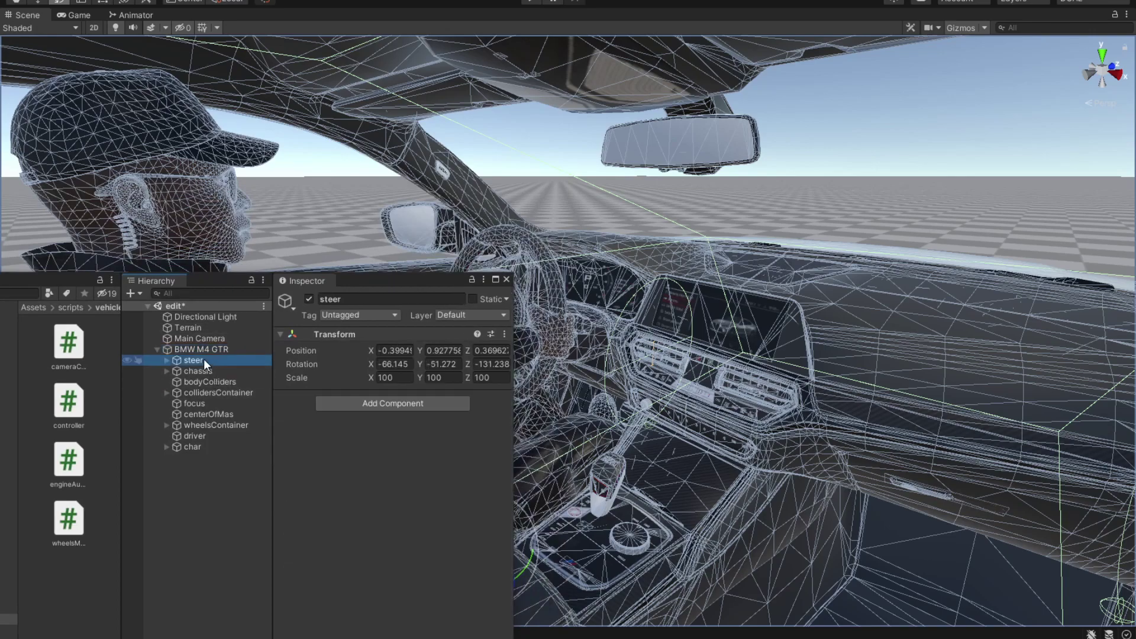
left_click_drag(496, 280, 486, 302, "alt")
key("f")
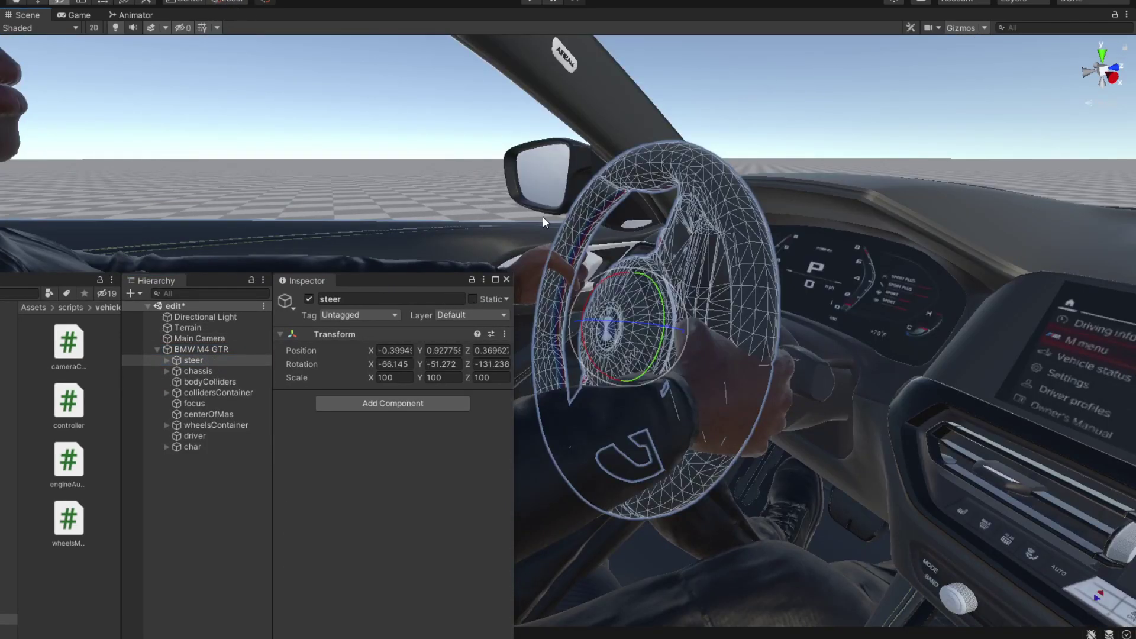
left_click_drag(649, 303, 609, 290)
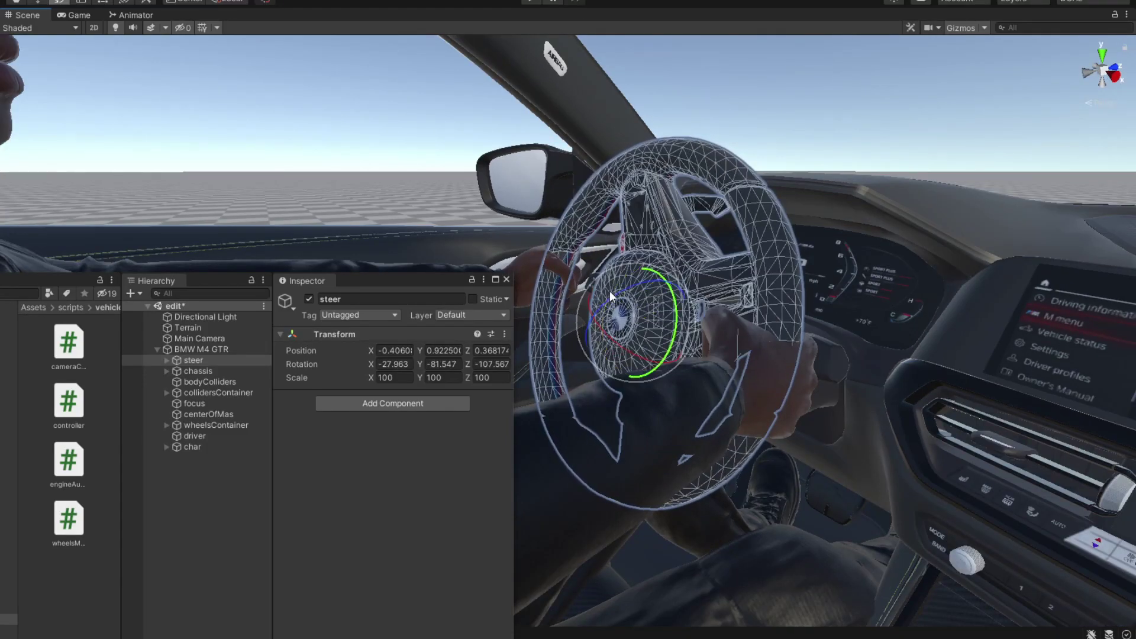
Step: Switch the rotation handles to Global and try rotating the steer object about the global Z axis
left_click(403, 365)
left_click_drag(495, 365, 463, 364)
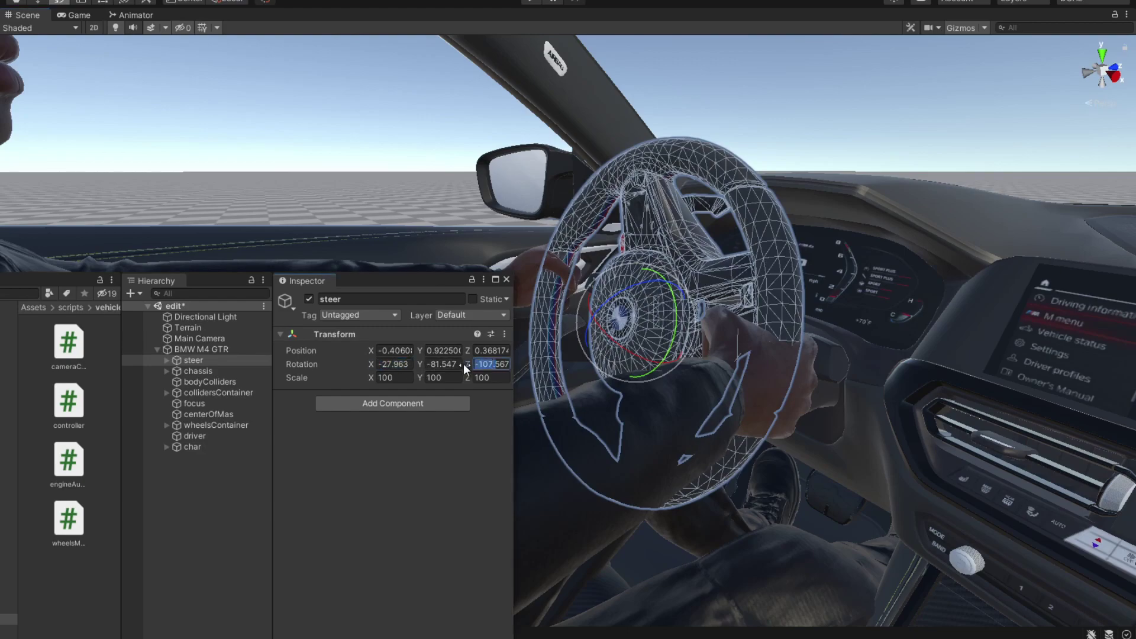
key("ctrl+z")
left_click(234, 2)
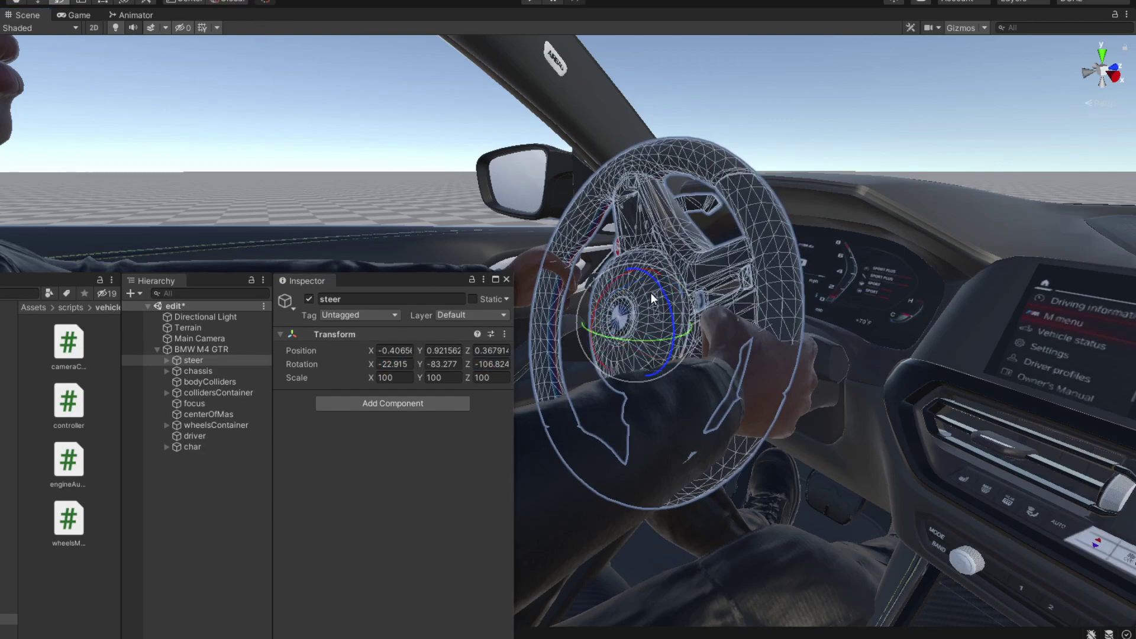
left_click_drag(661, 291, 945, 252)
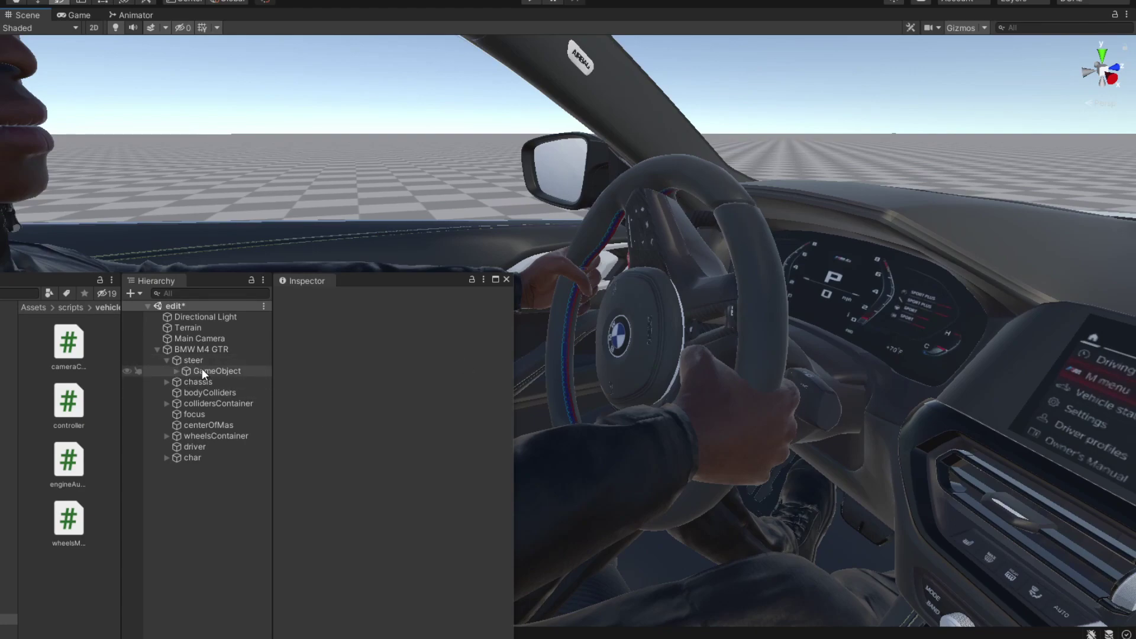
Step: Try rotating the wheel_2 mesh under the steer object's GameObject with the global rotation handles
left_click(223, 372)
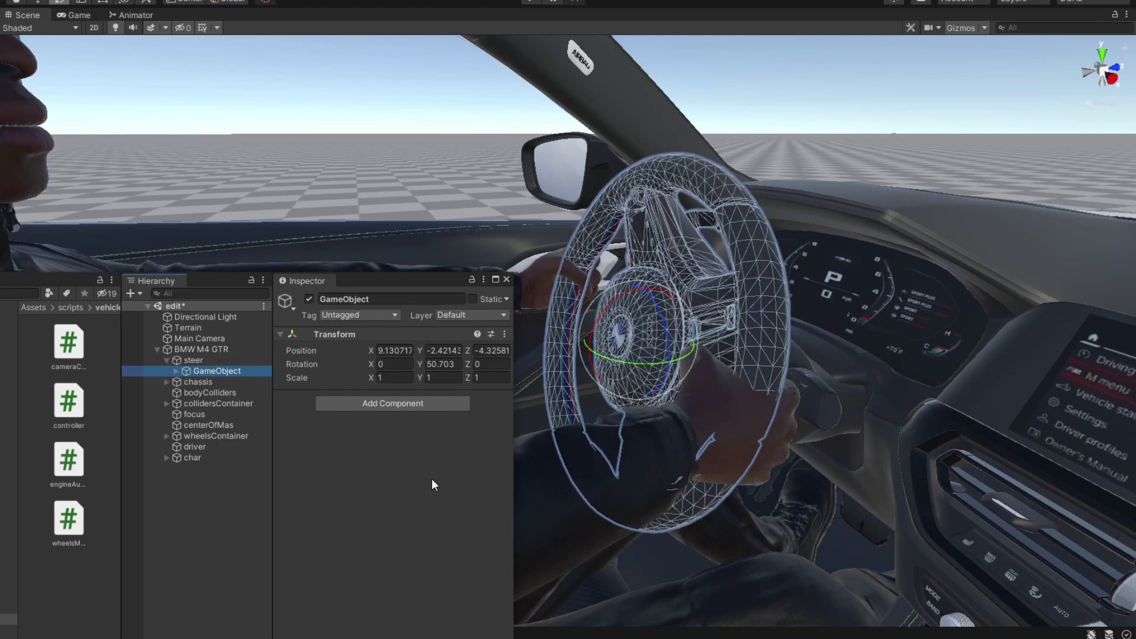
left_click(177, 371)
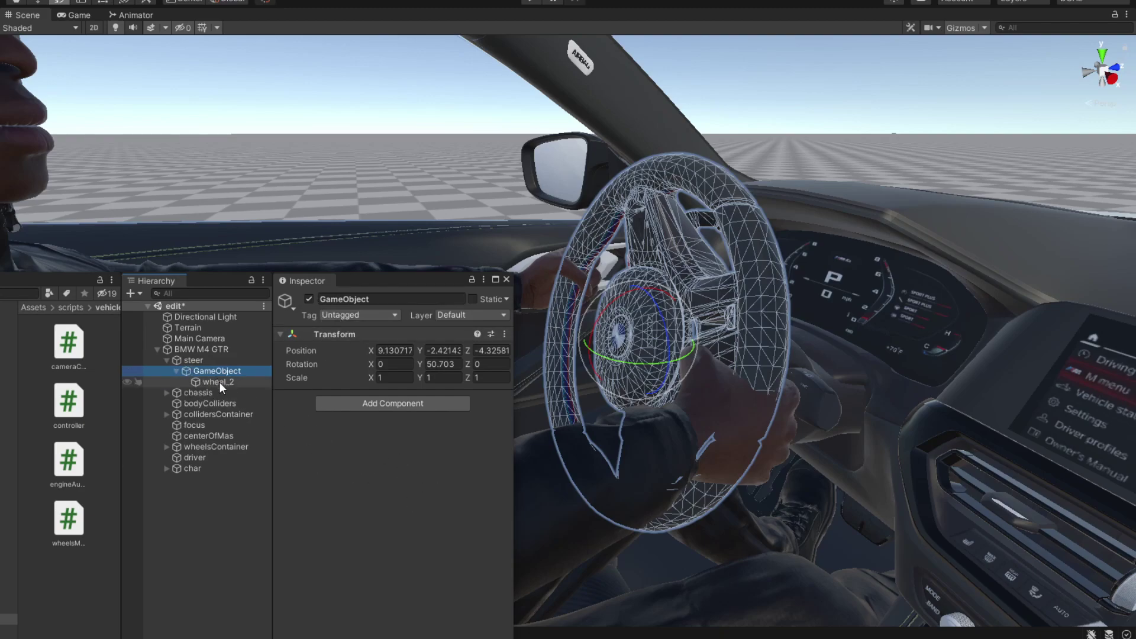
left_click(221, 381)
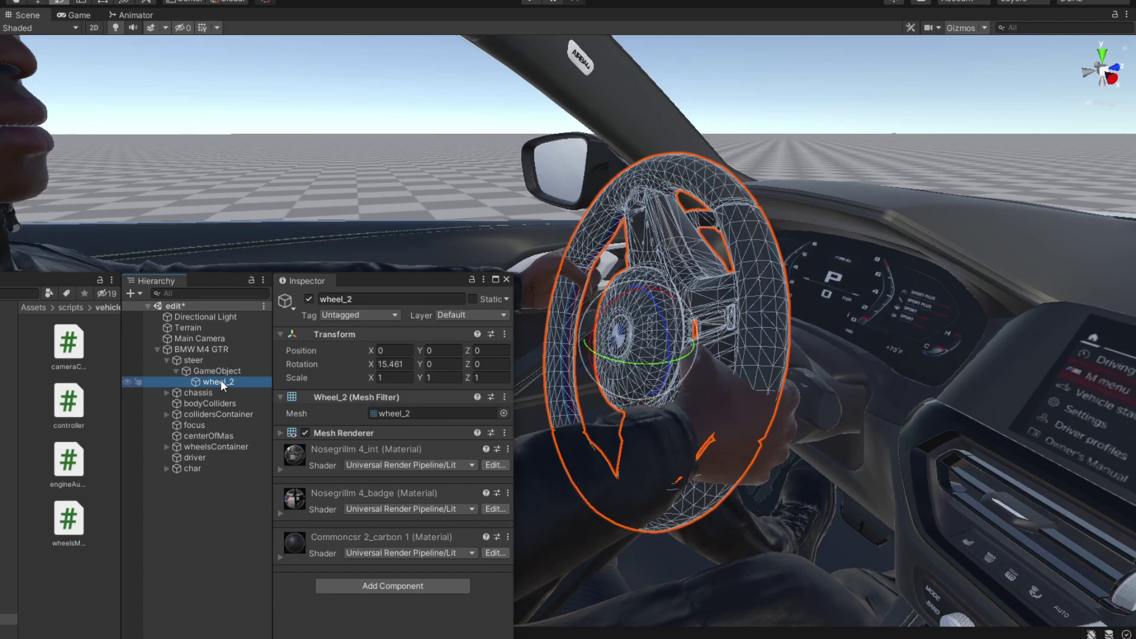
left_click_drag(663, 322, 616, 215)
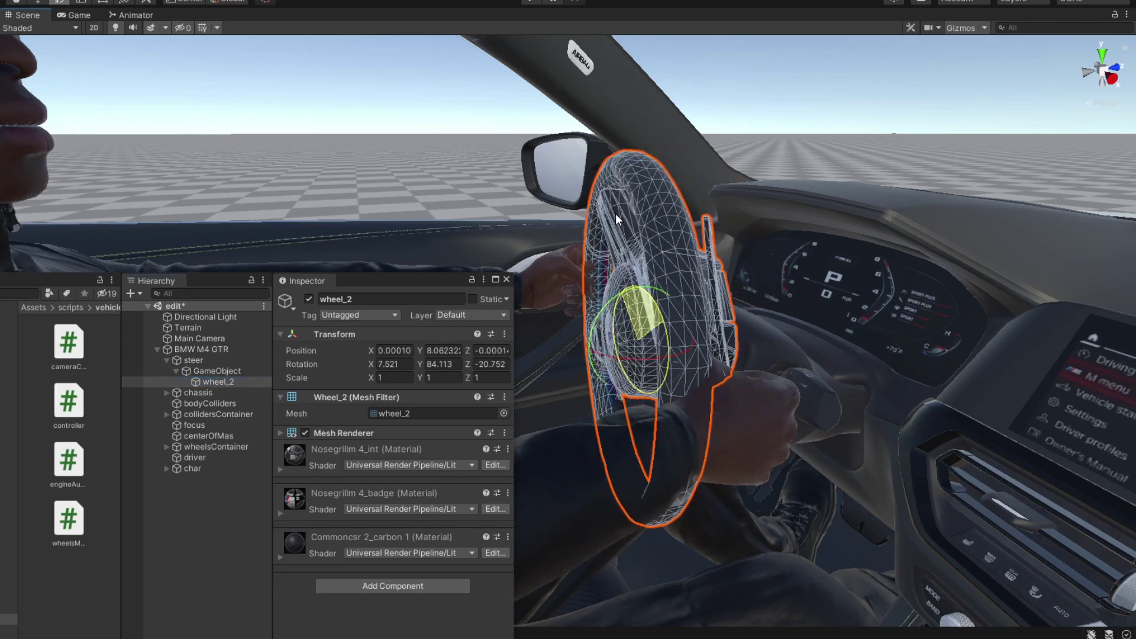
key("ctrl+z")
Step: Switch the rotation handles to Local and turn the GameObject that holds wheel_2 about its local Y axis
left_click_drag(629, 324, 641, 254, "alt")
key("x")
key("ctrl+z")
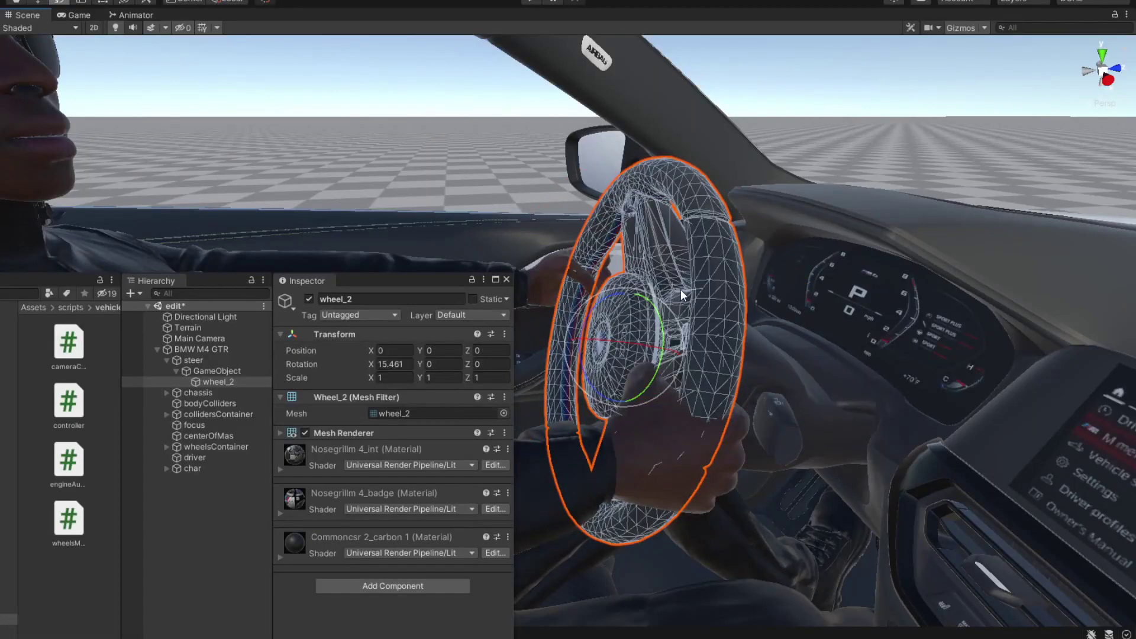
left_click(204, 371)
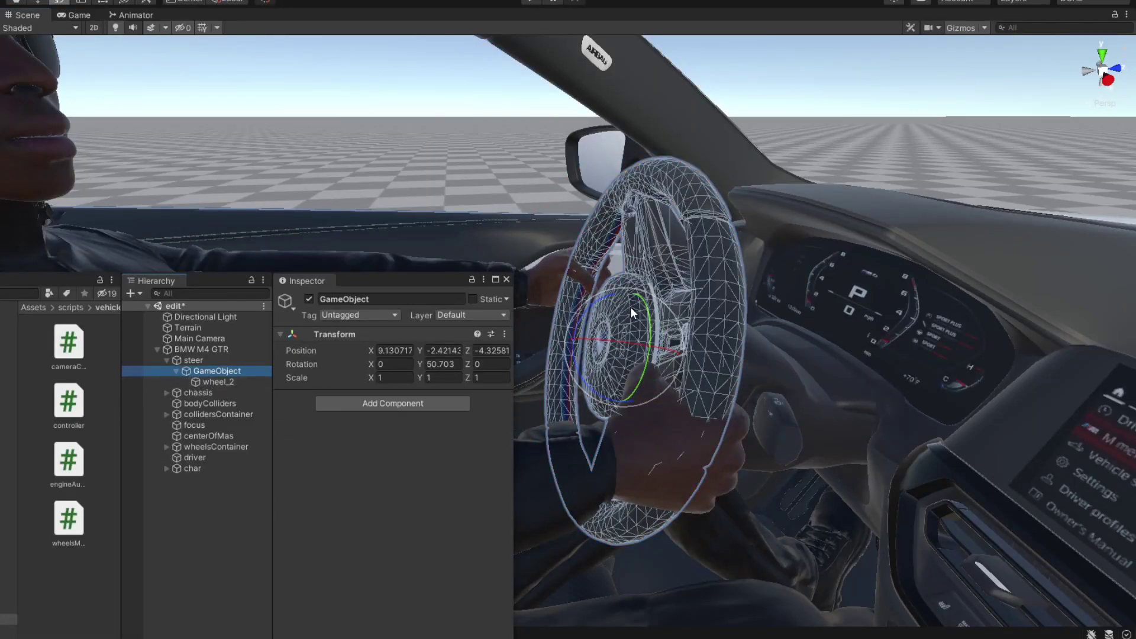
left_click_drag(648, 326, 649, 302)
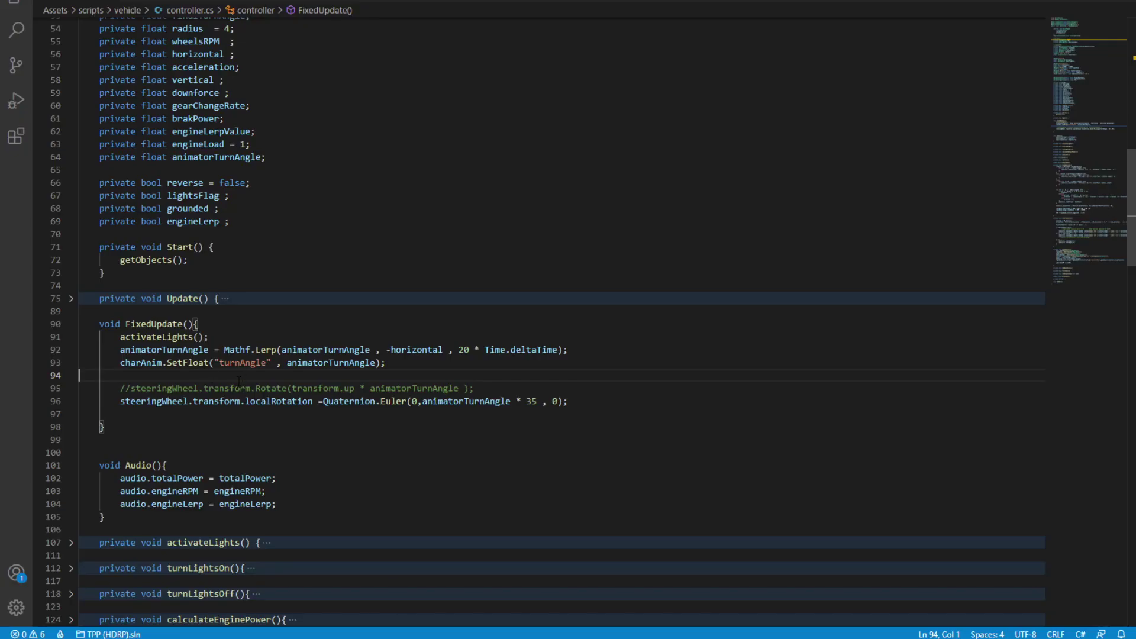
Step: Switch to controller.cs and examine the localRotation assignment of steeringWheel.transform in FixedUpdate
scroll(239, 379, "down", 1)
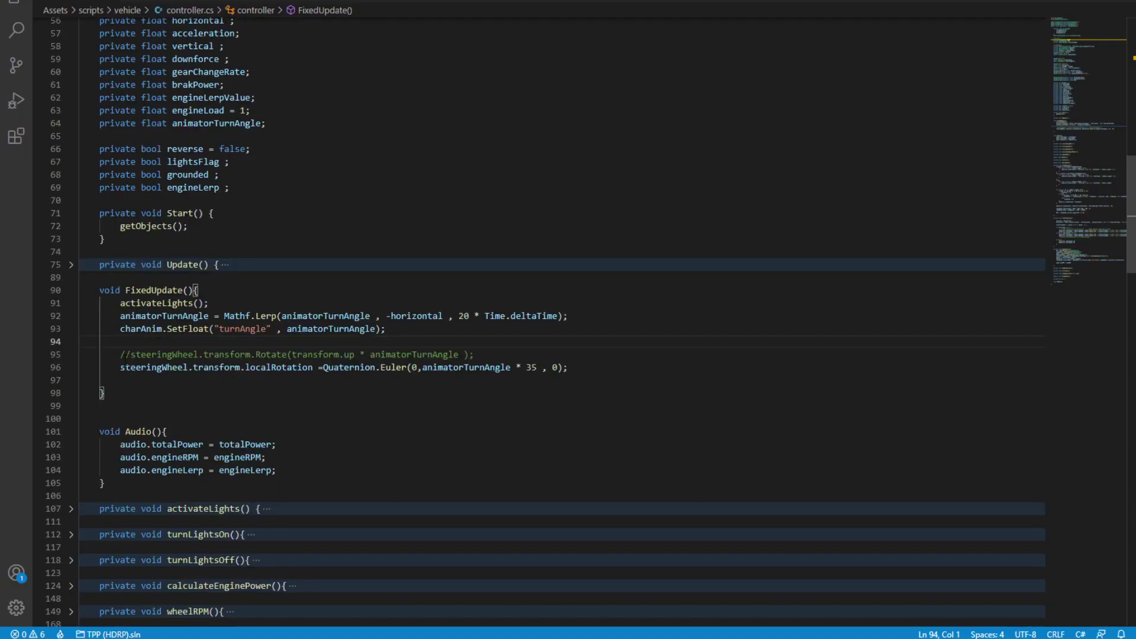
left_click_drag(121, 368, 313, 368)
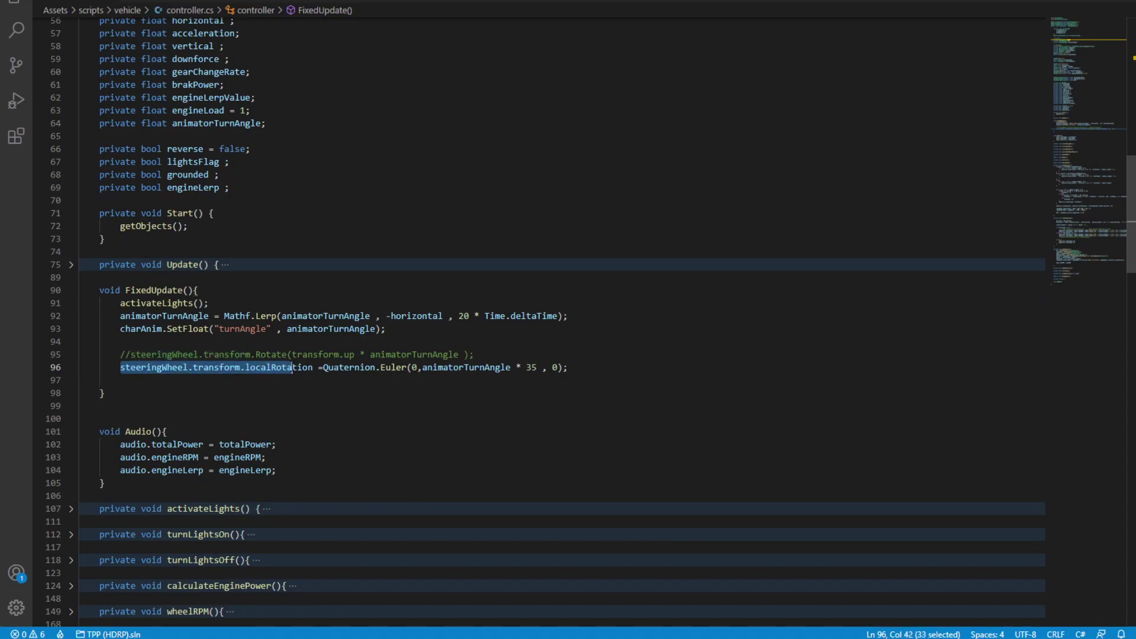
left_click(312, 385)
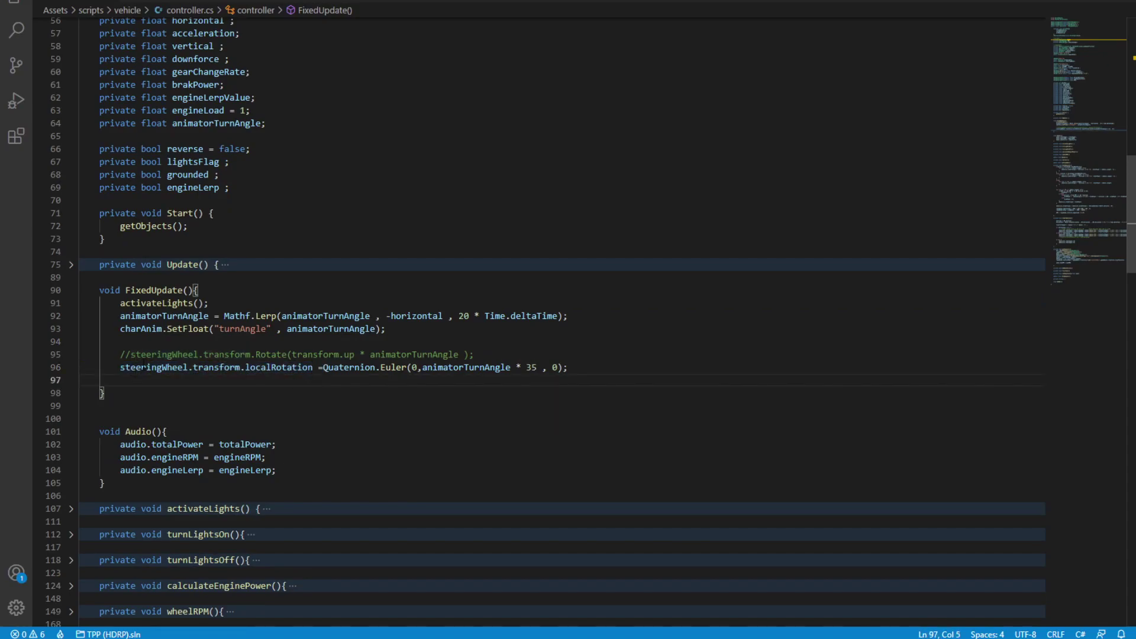
left_click_drag(121, 367, 188, 368)
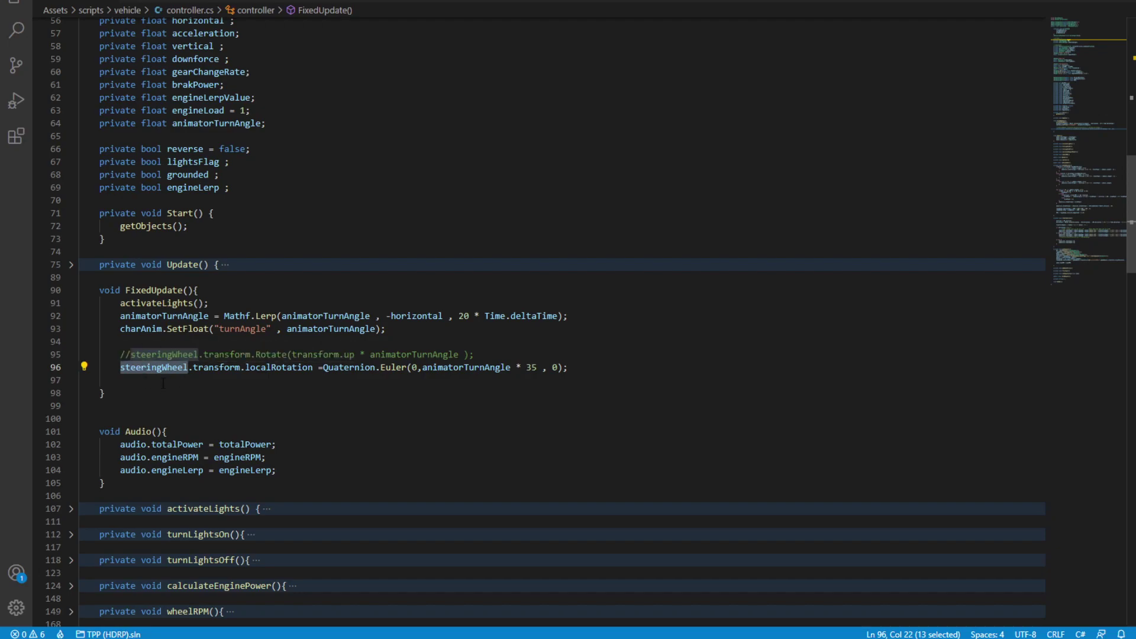
double_click(216, 368)
double_click(278, 368)
Step: Review the Quaternion.Euler call and its X, Y and Z arguments on the steeringWheel line, including animatorTurnAngle * 35
left_click_drag(324, 368, 402, 367)
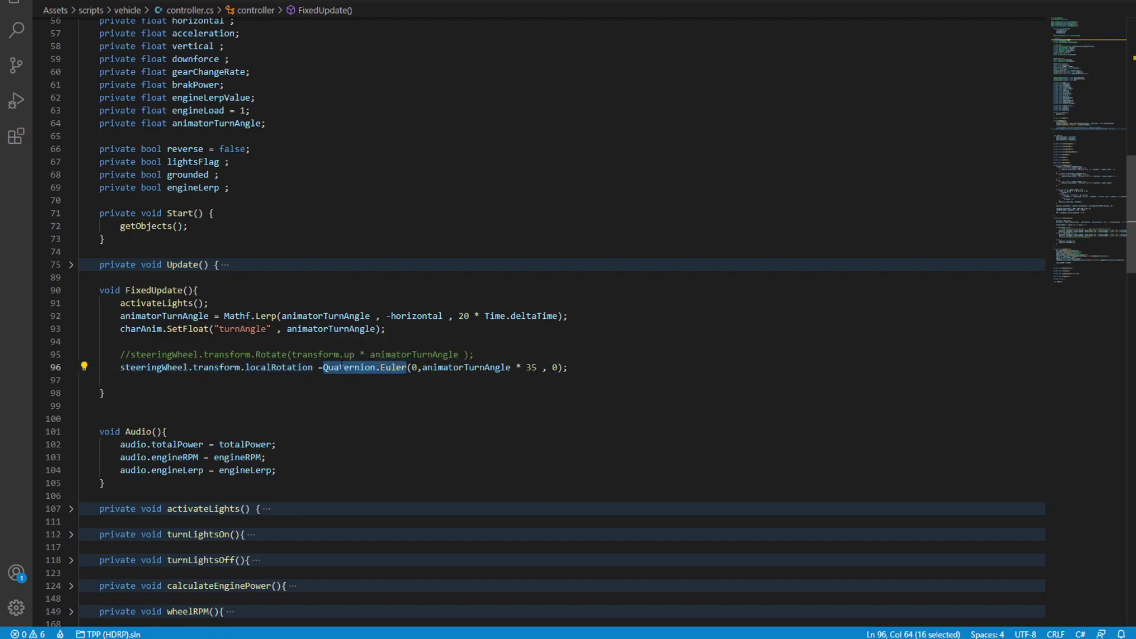
double_click(414, 368)
double_click(556, 368)
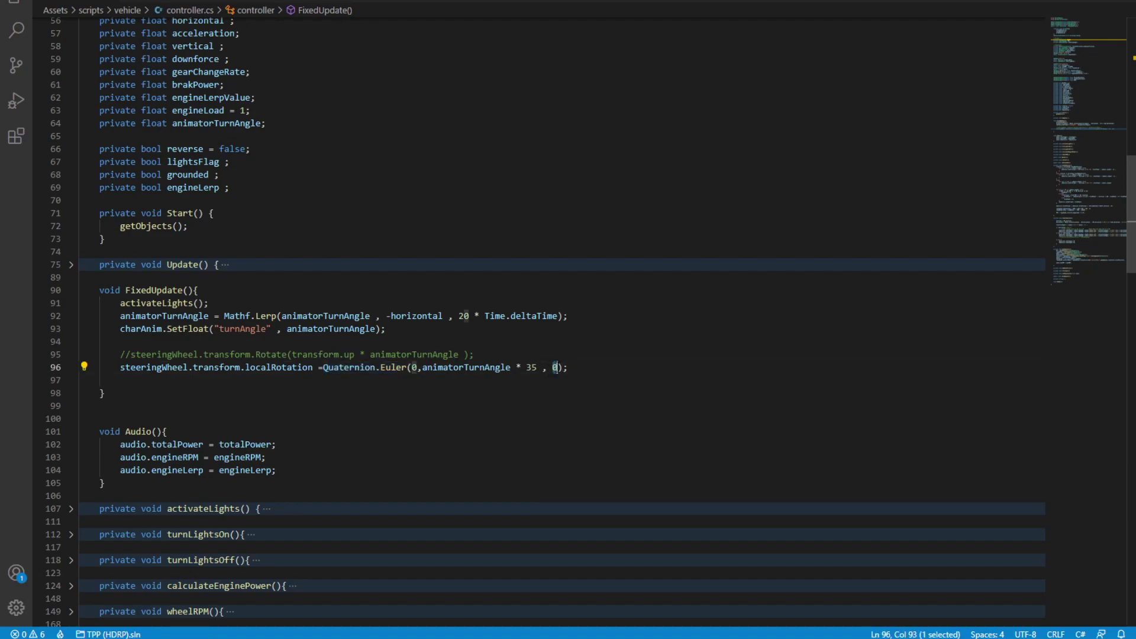
left_click_drag(422, 367, 537, 368)
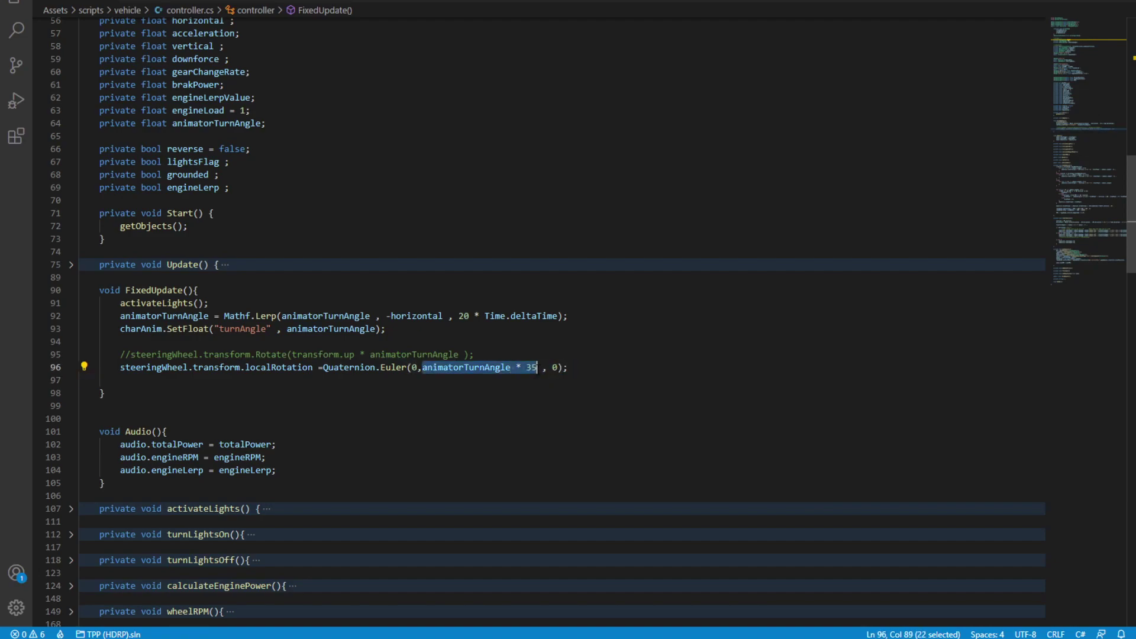
double_click(462, 367)
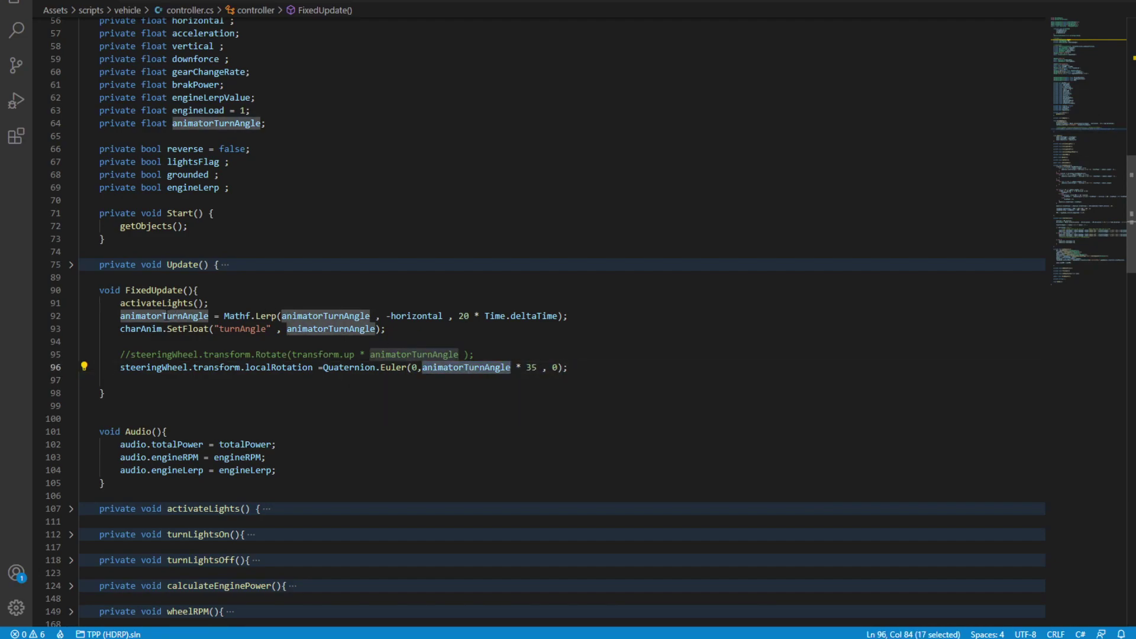
left_click(454, 333)
scroll(455, 332, "down", 4)
scroll(548, 100, "up", 6)
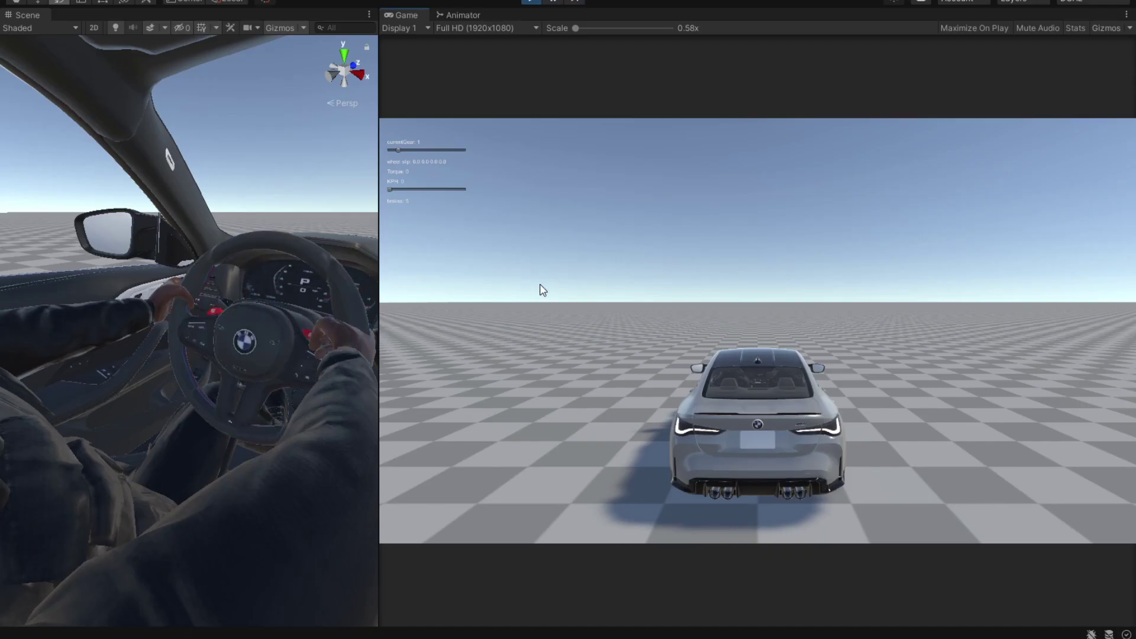
Step: Switch to the running game in Unity and steer left while watching the driver's arms and wheel in the Scene view
left_click_drag(355, 336, 250, 330, "alt")
left_click(615, 288)
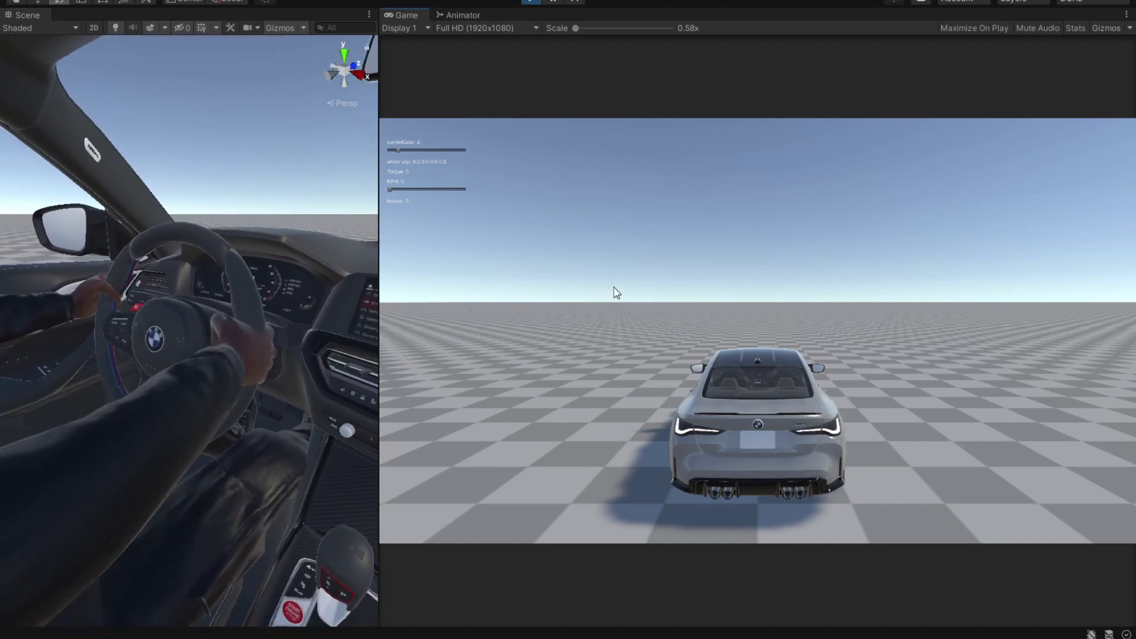
key("a")
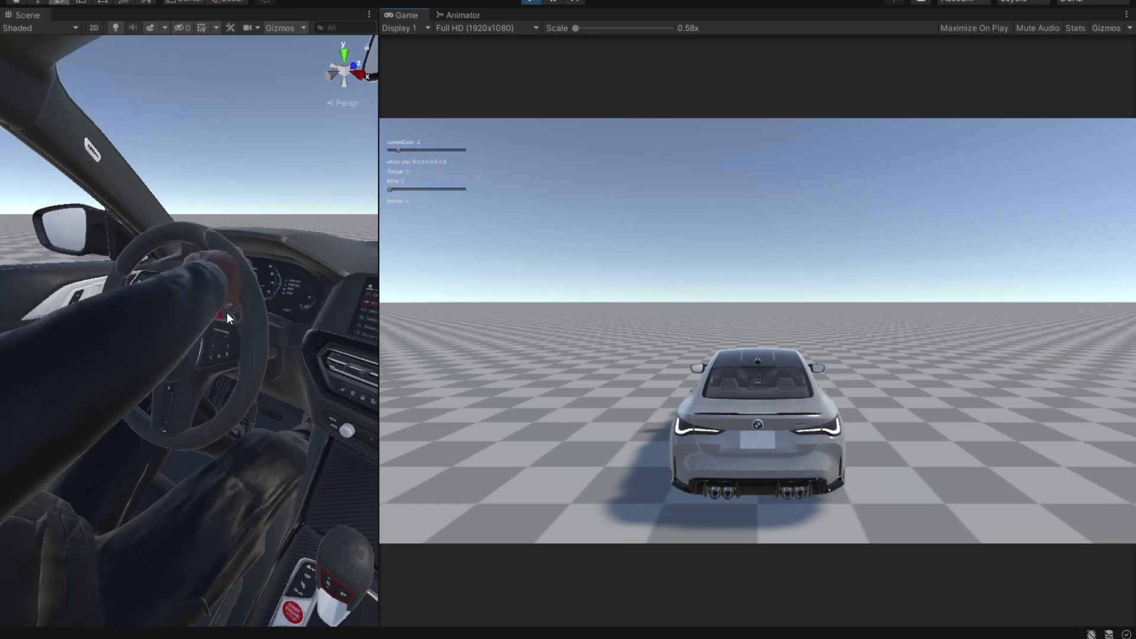
Step: Drive the car forward in the running game and change to the in-cabin camera
key("w")
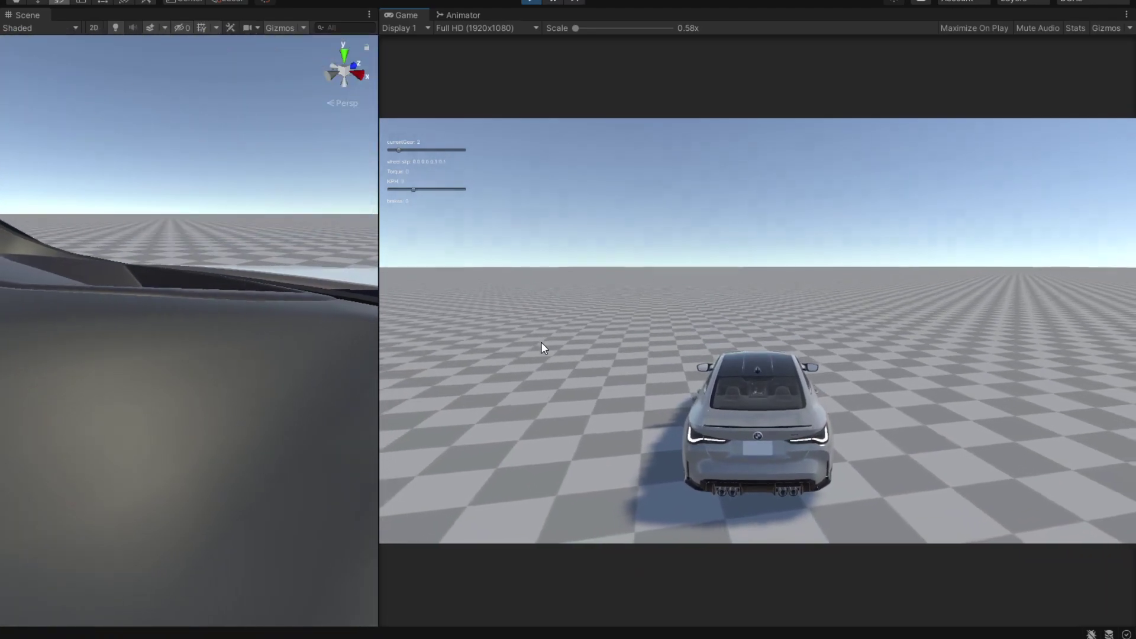
key("c")
key("w")
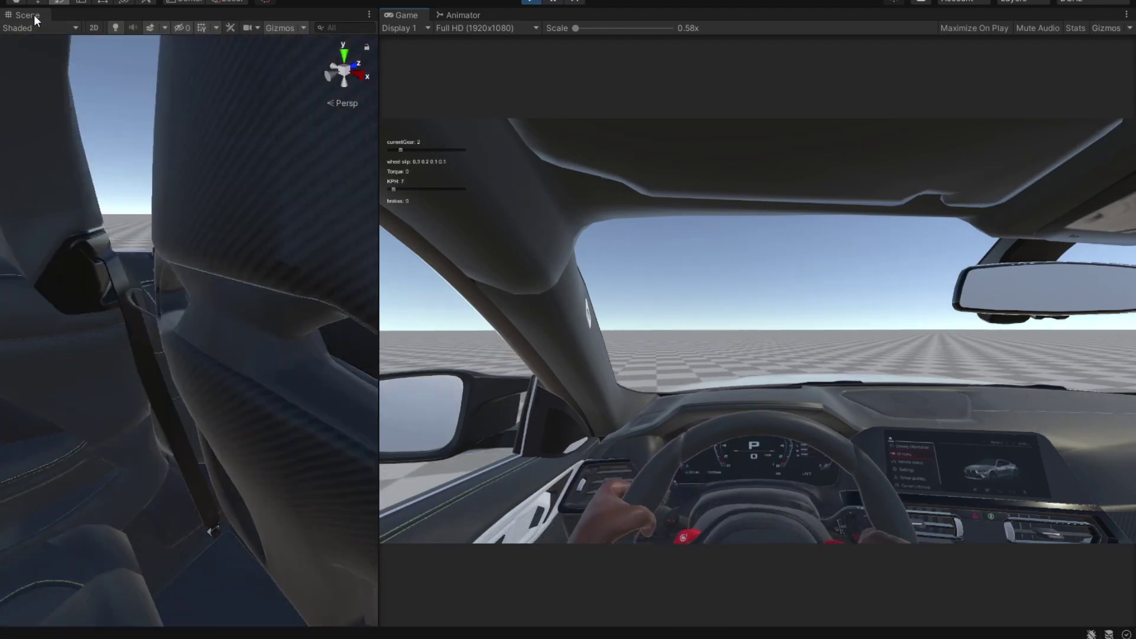
Step: Dock the Scene view together with the Game view and test steering right and left from the in-cabin camera
left_click_drag(34, 16, 392, 13)
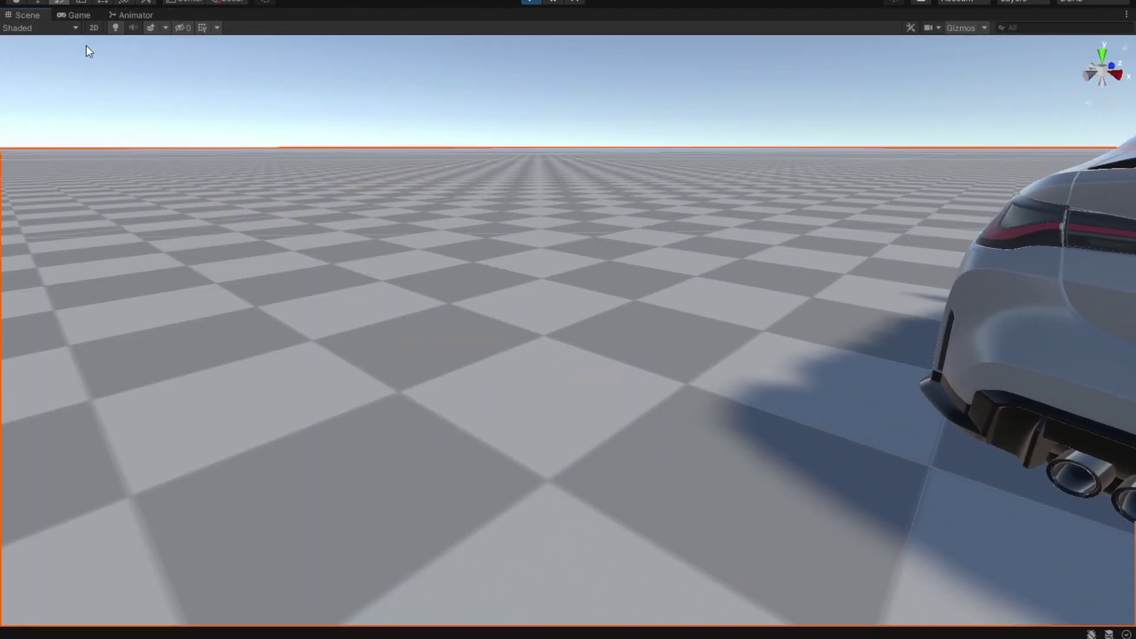
left_click(73, 15)
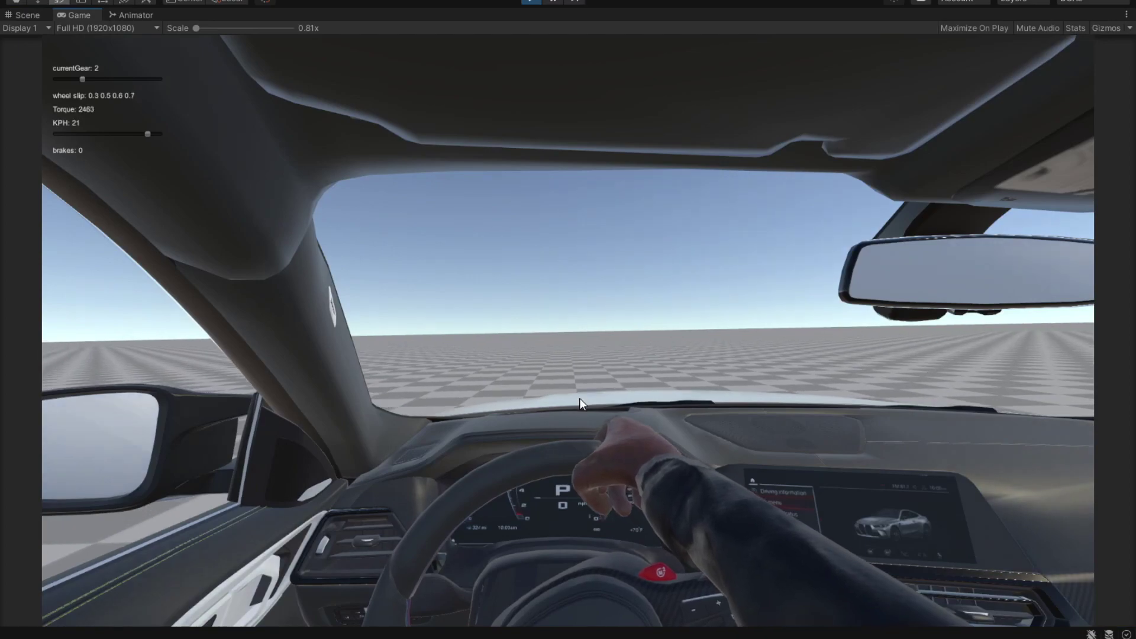
key("d")
key("a")
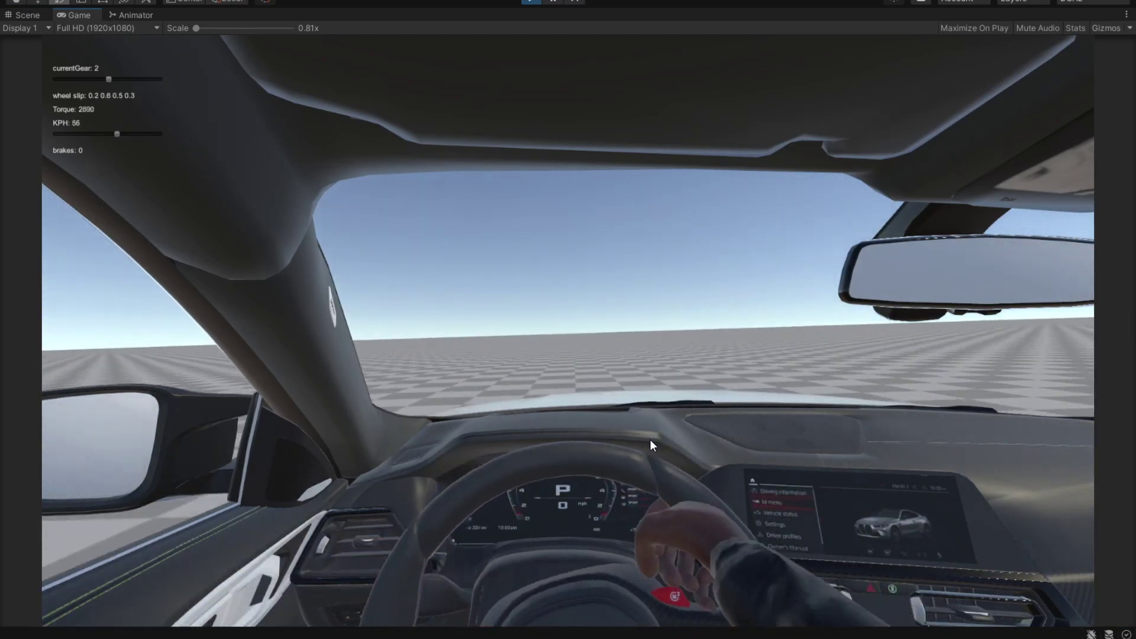
key("d")
key("a")
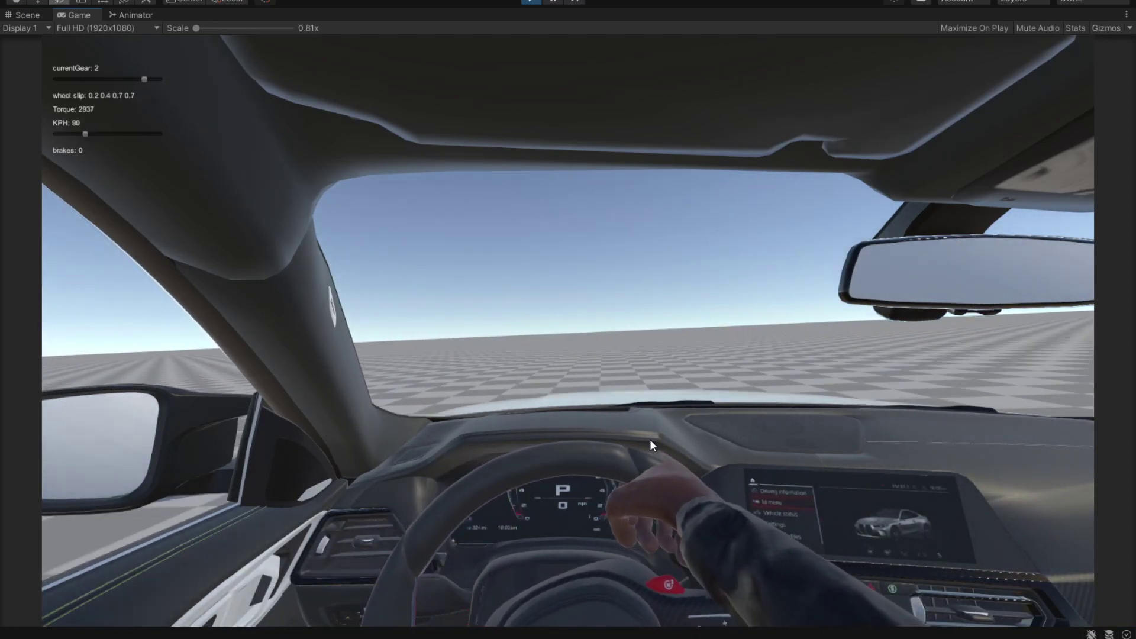